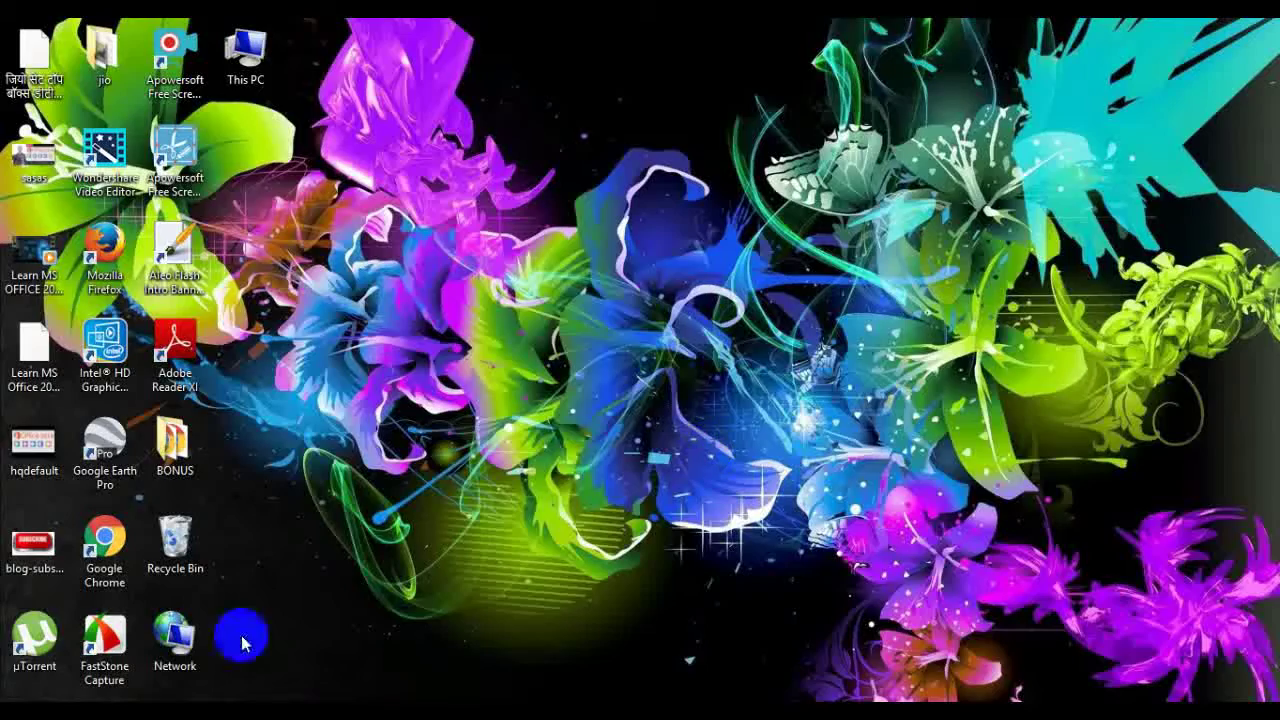
# Show the Windows Start screen, then return to the desktop.
pyautogui.press('super')
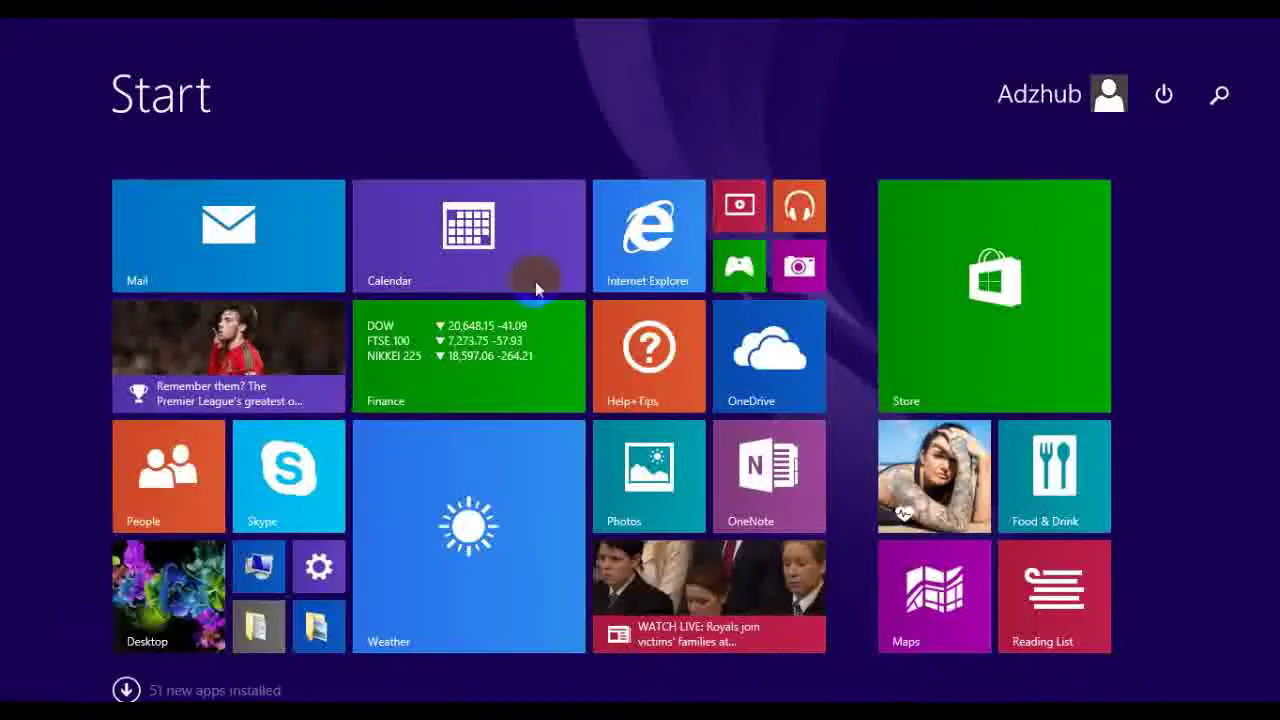
pyautogui.click(167, 592)
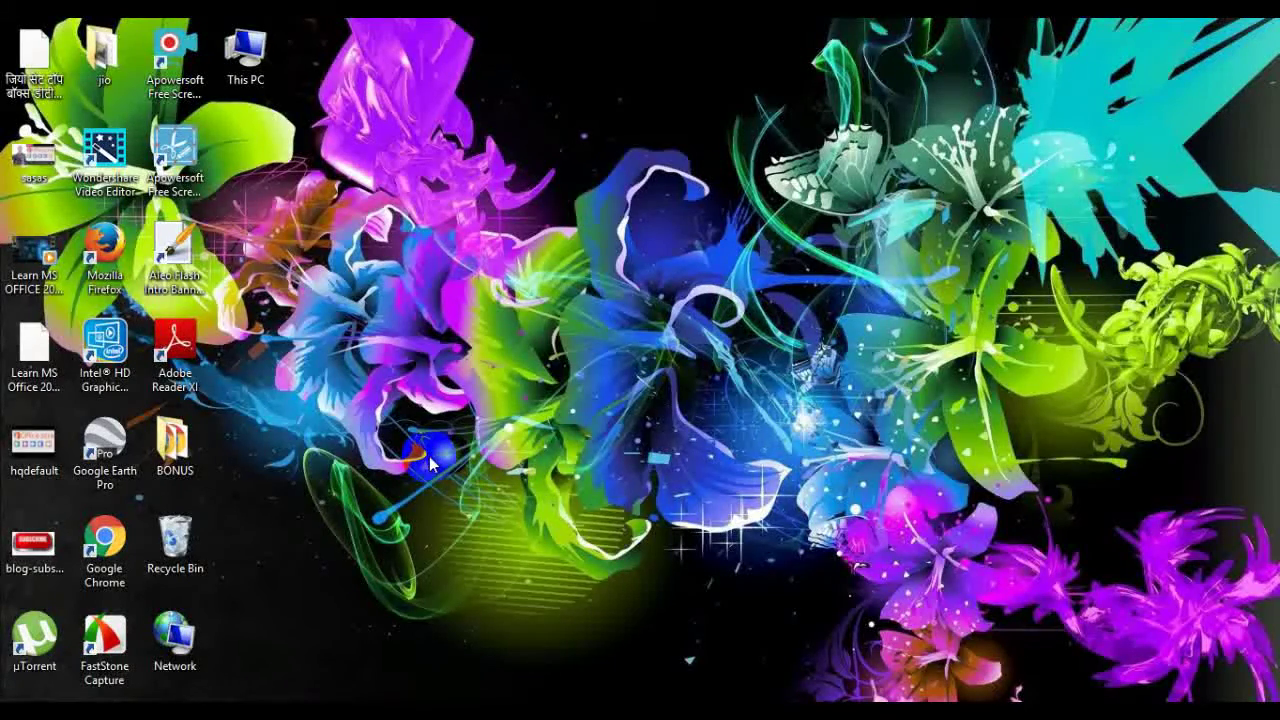
# Switch to Chrome and review the startmenu8 search results and IObit's Start Menu 8 product page.
pyautogui.click(243, 698)
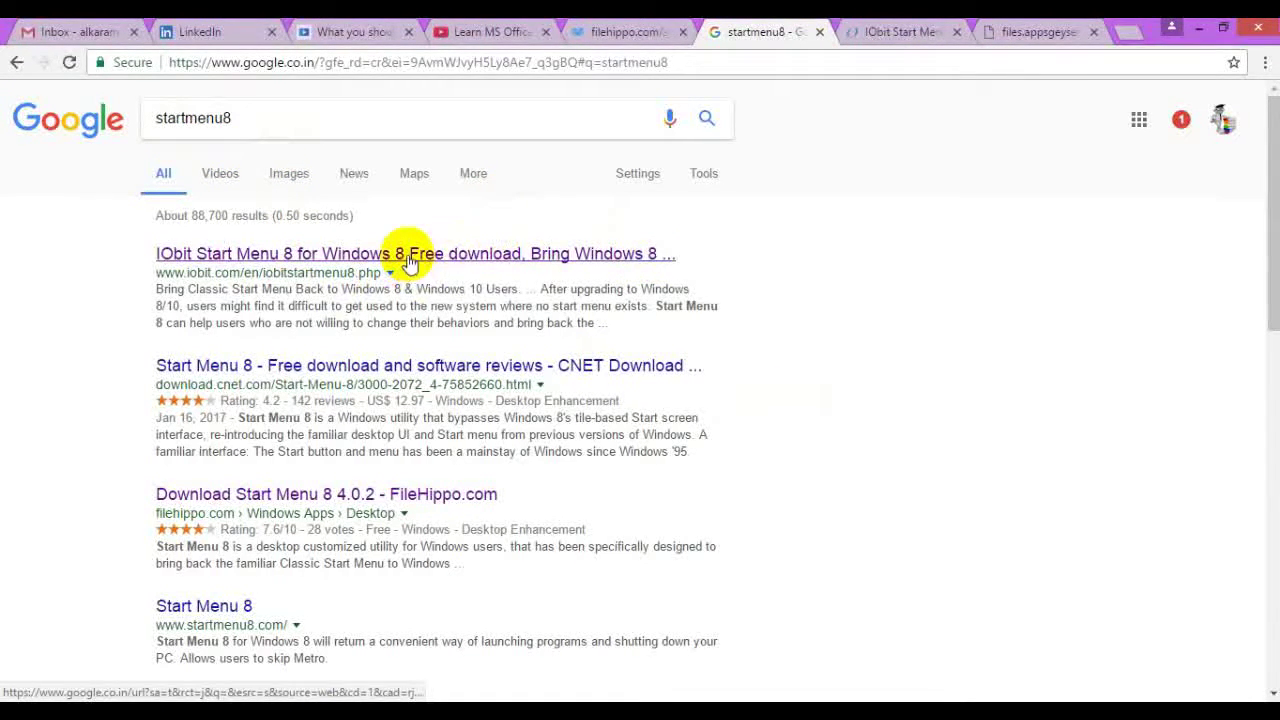
pyautogui.click(890, 33)
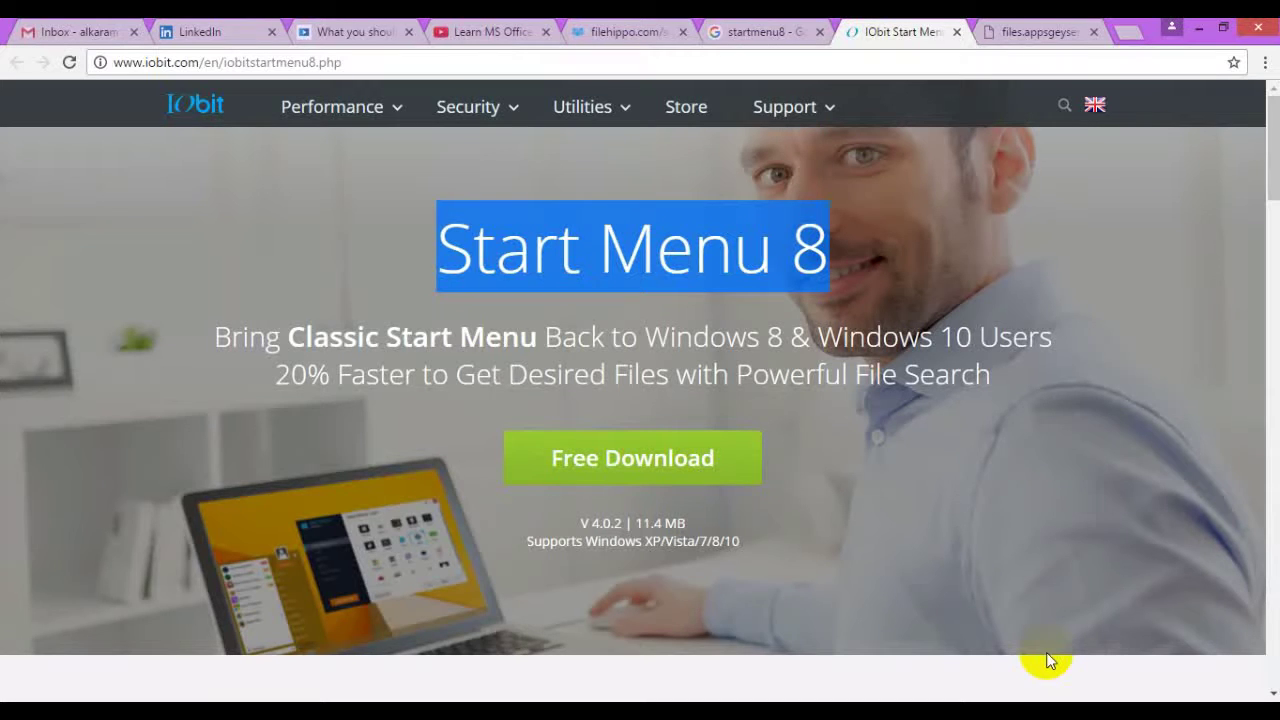
pyautogui.moveTo(624, 115)
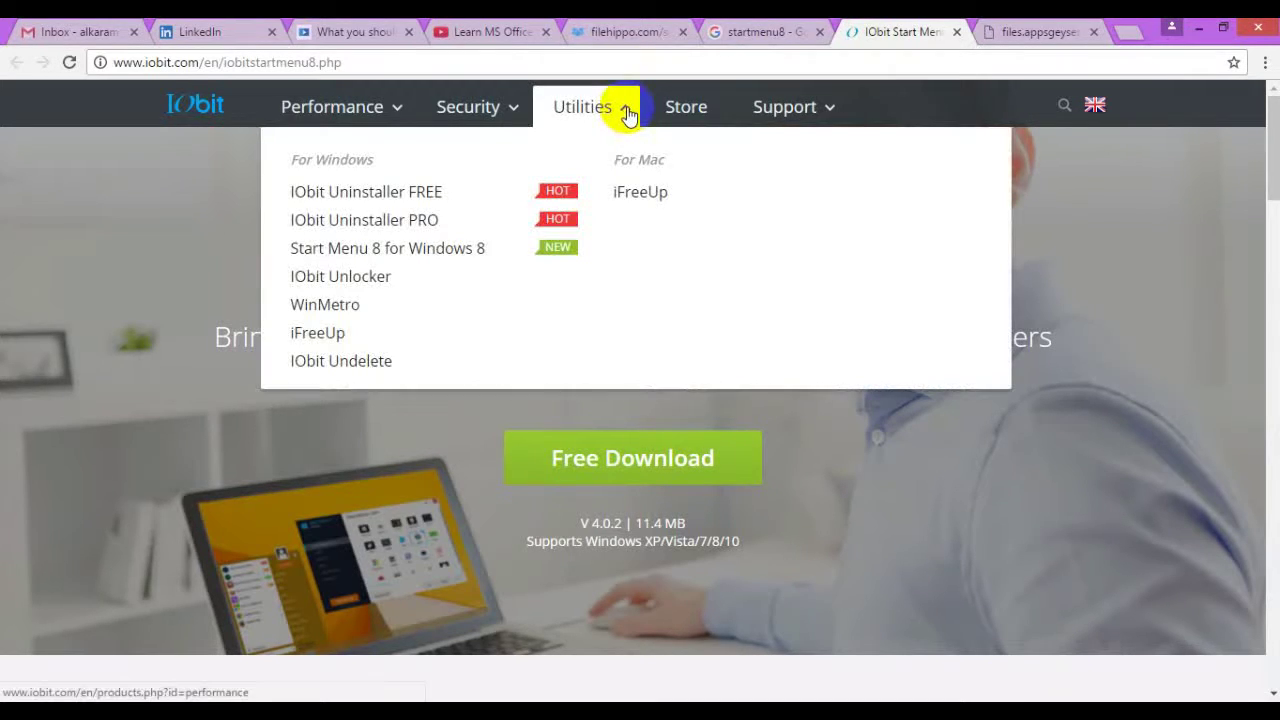
# Download the free version of Start Menu 8 4.0.2 from FileHippo as sm8-setup_2.exe.
pyautogui.click(628, 31)
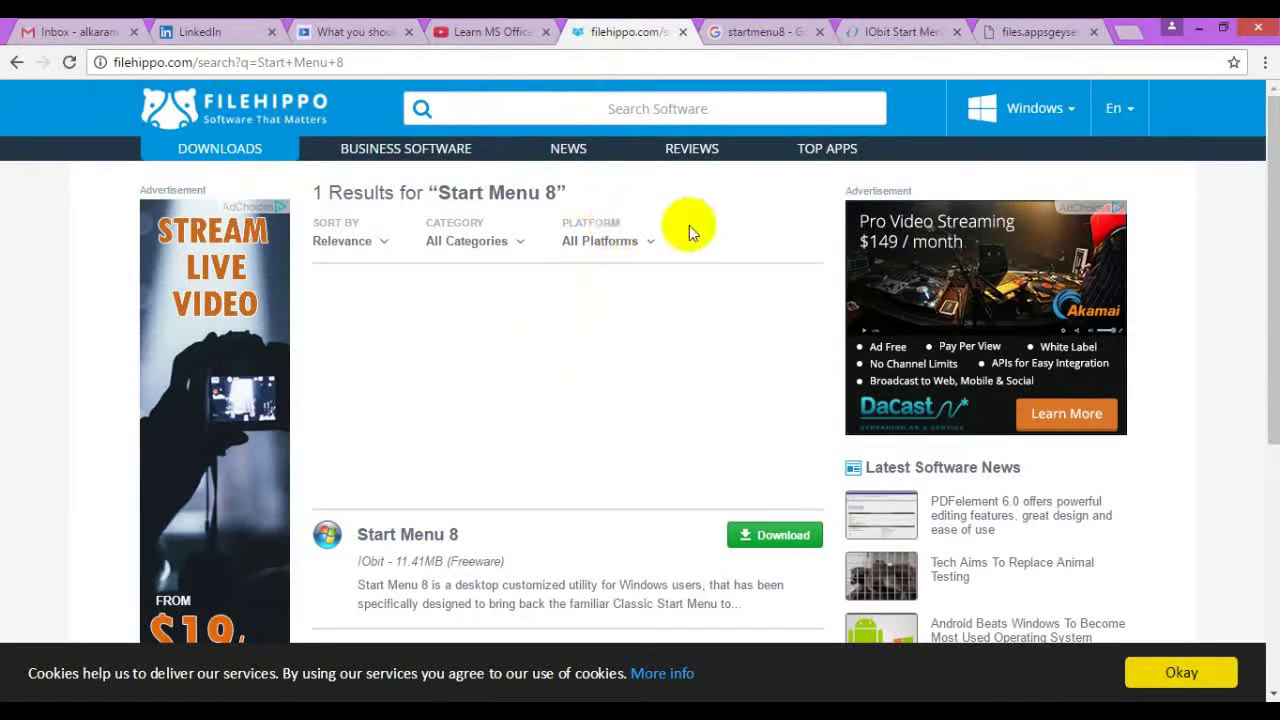
pyautogui.scroll(-2, 563, 499)
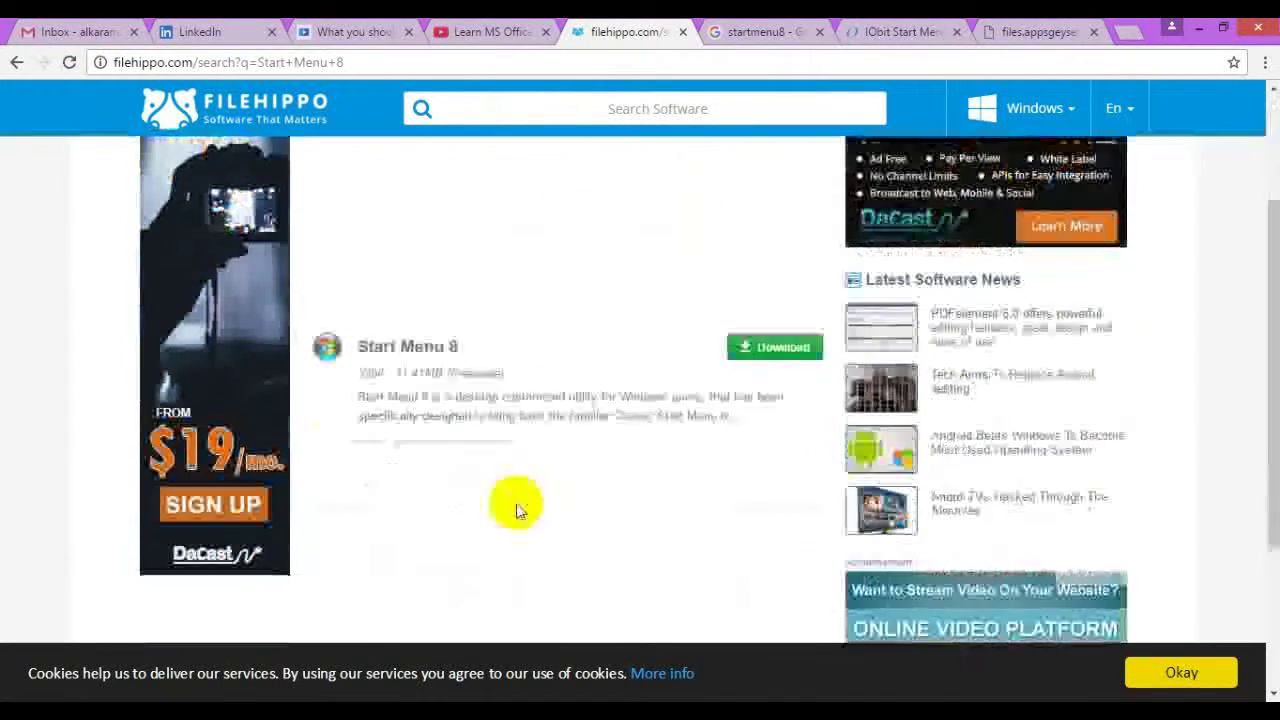
pyautogui.click(771, 350)
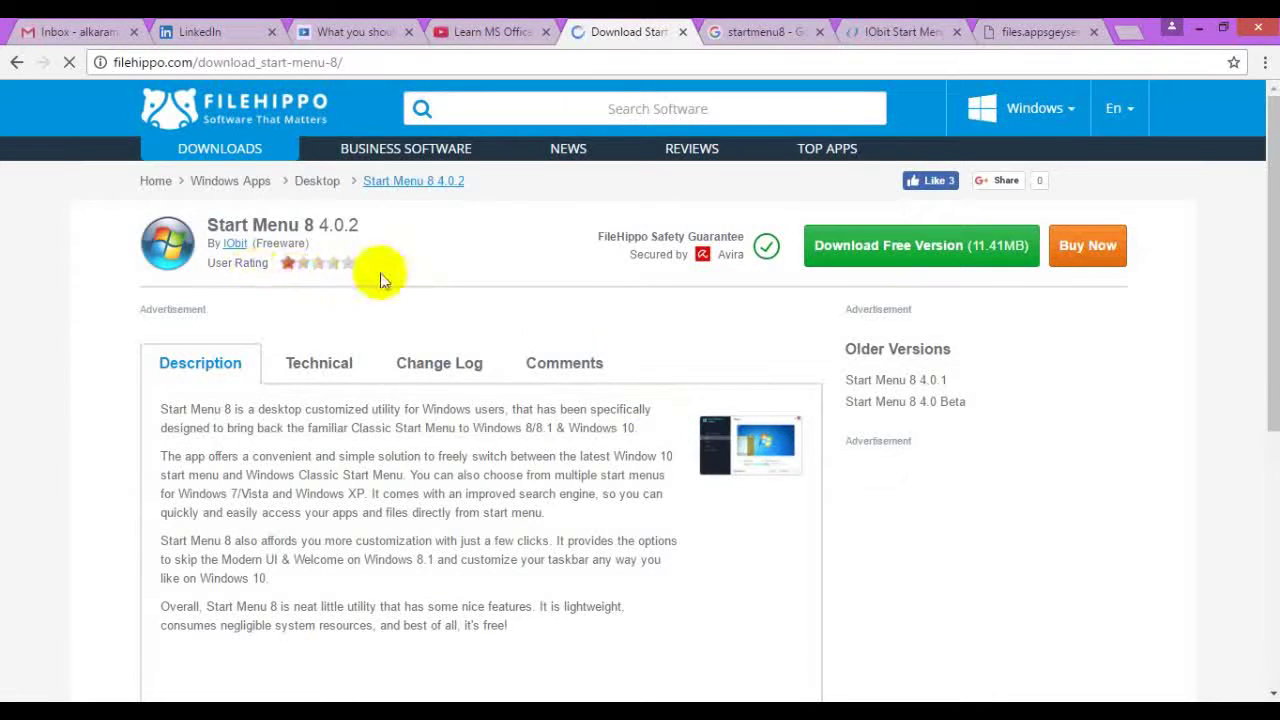
pyautogui.click(930, 262)
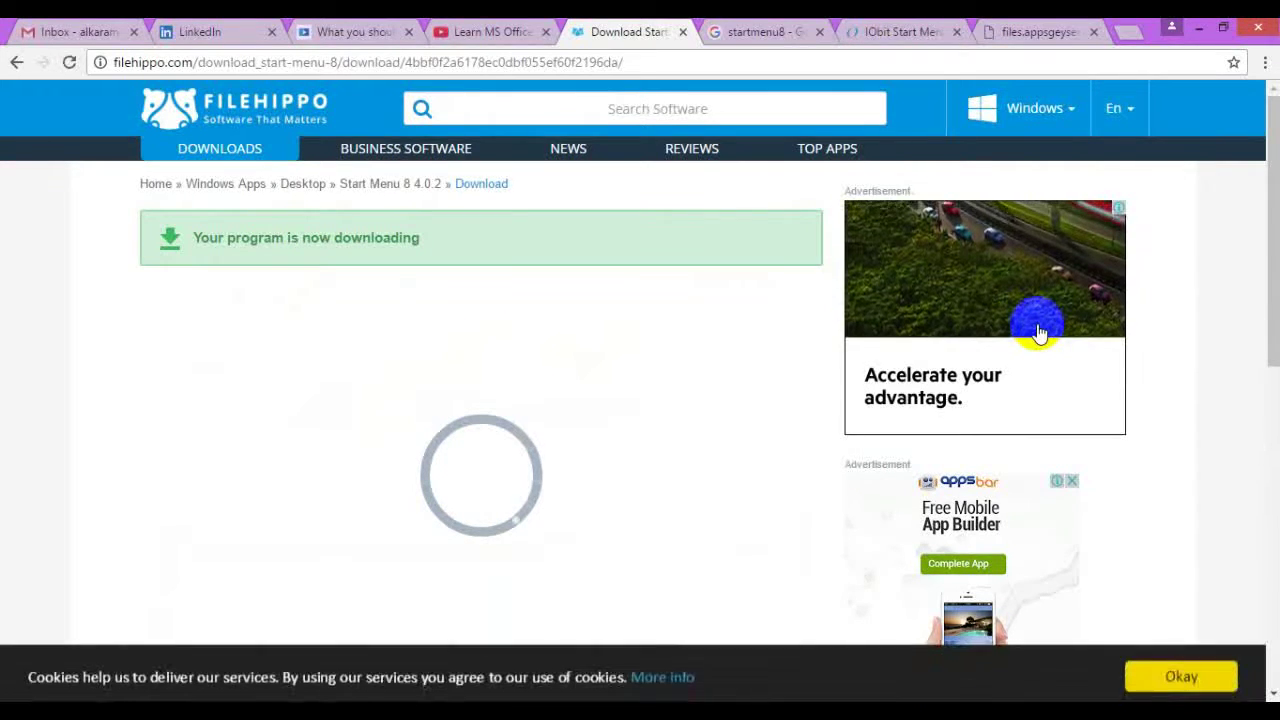
pyautogui.click(740, 470)
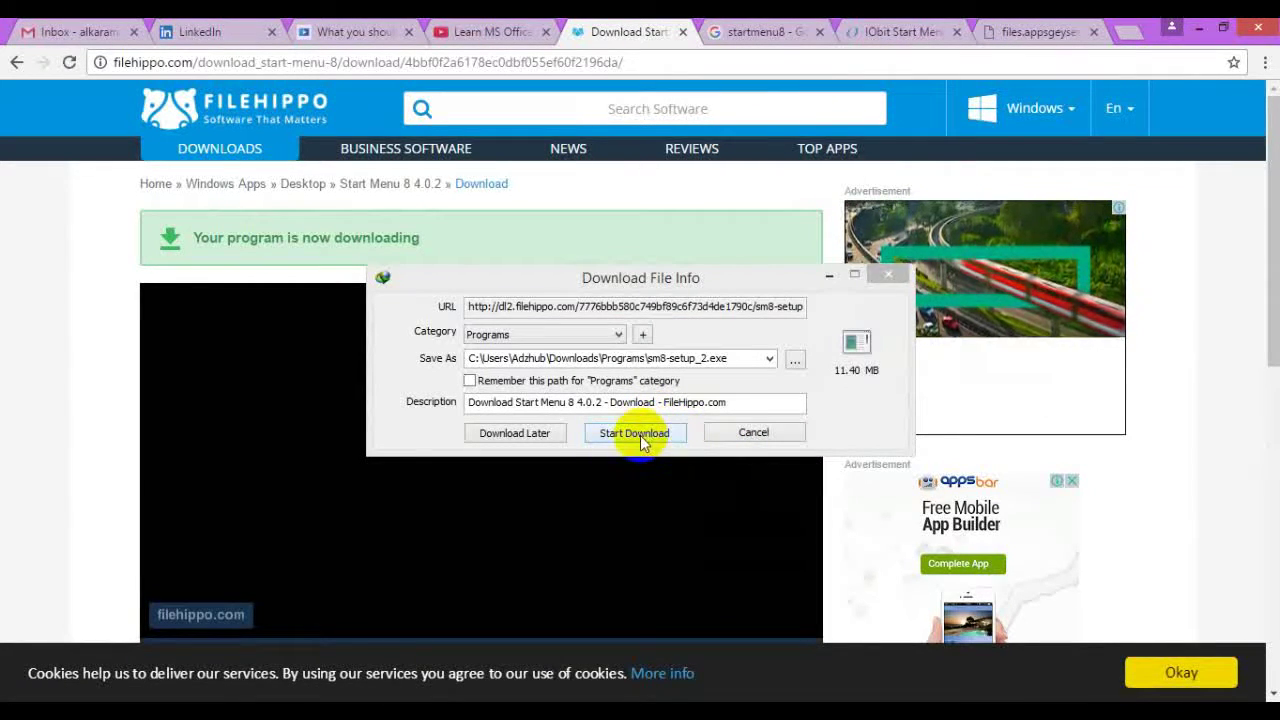
pyautogui.click(640, 433)
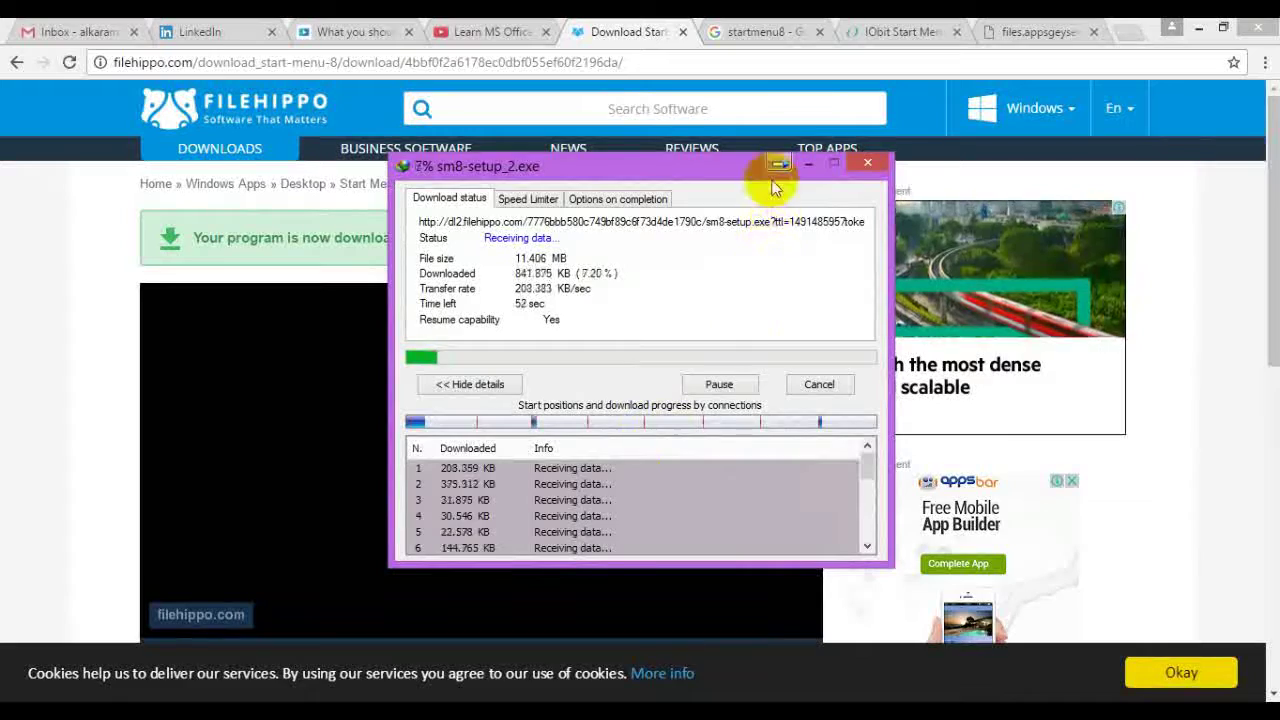
pyautogui.click(778, 170)
# Follow IObit's free download link for Start Menu 8 to MajorGeeks and request the installer from its mirror.
pyautogui.click(764, 33)
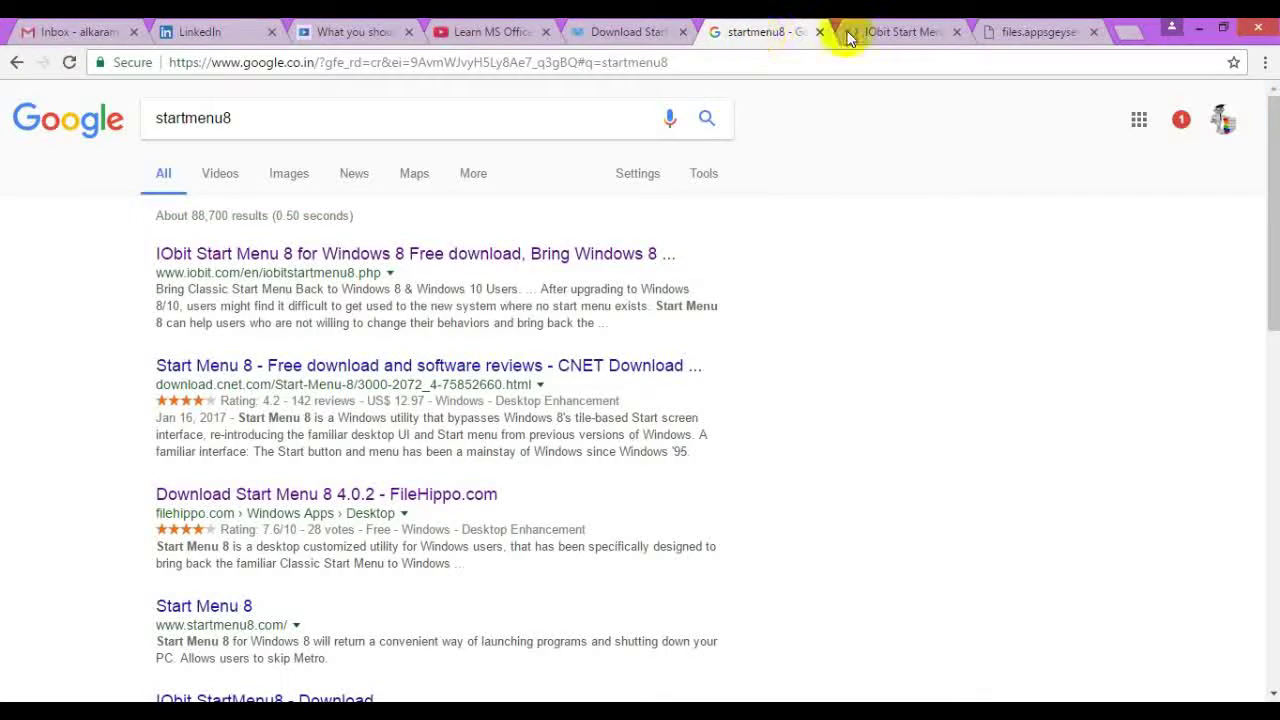
pyautogui.click(893, 35)
pyautogui.tripleClick(755, 288)
pyautogui.click(578, 467)
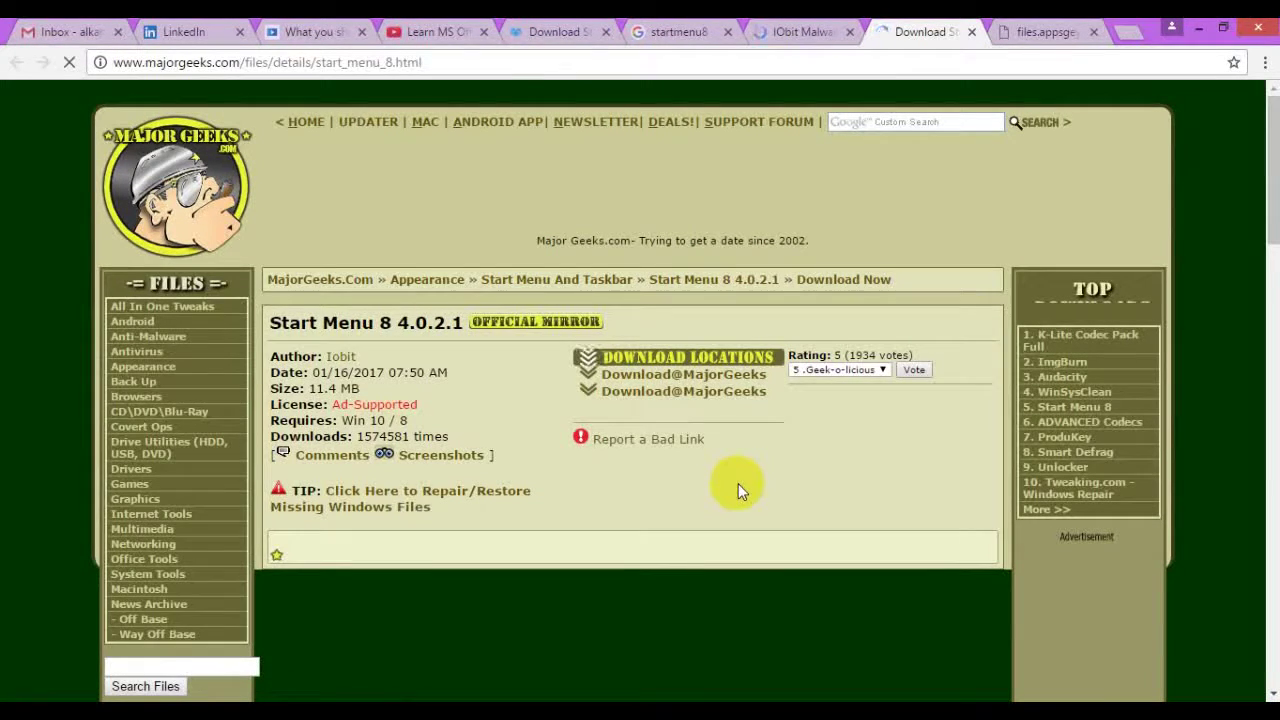
pyautogui.scroll(-2, 738, 483)
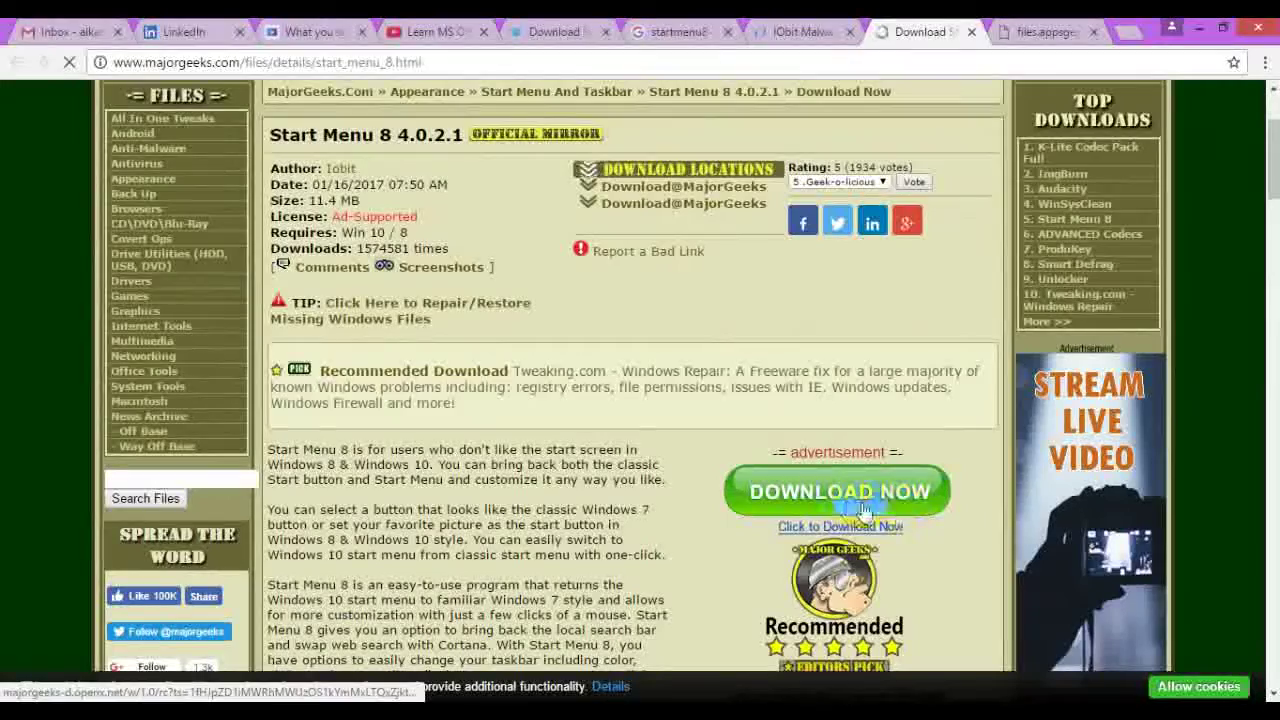
pyautogui.click(697, 170)
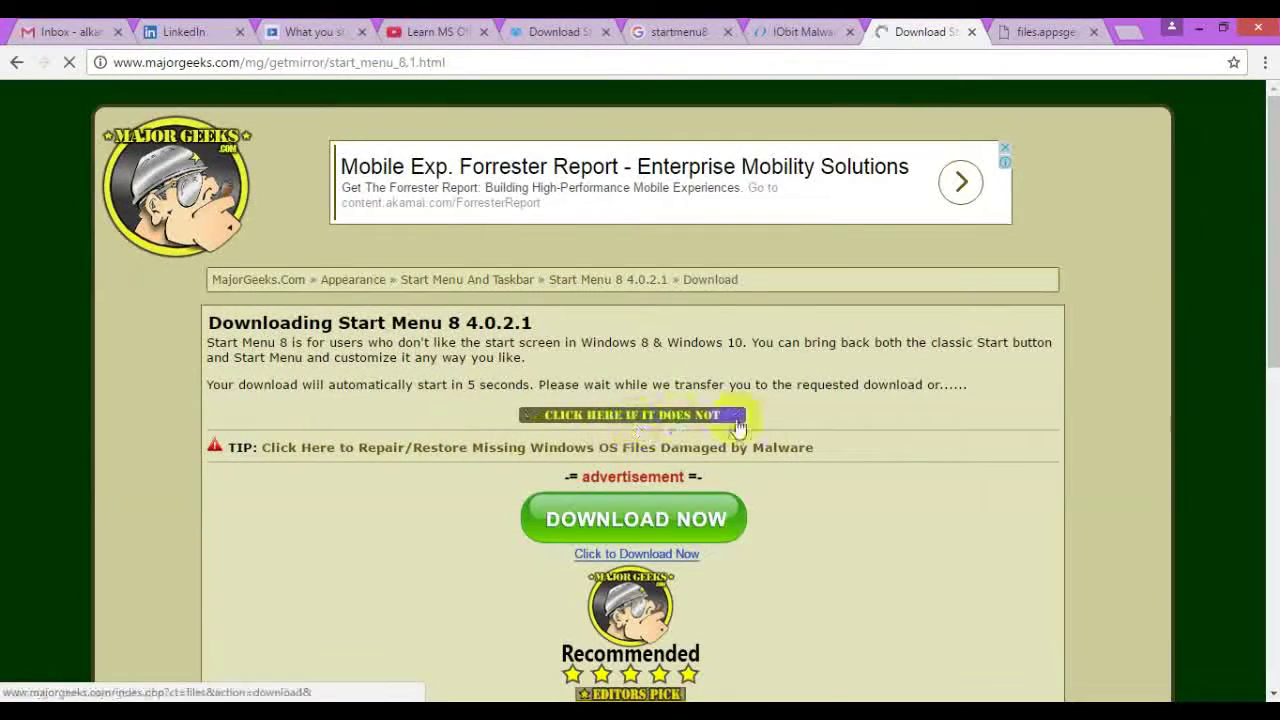
pyautogui.click(655, 522)
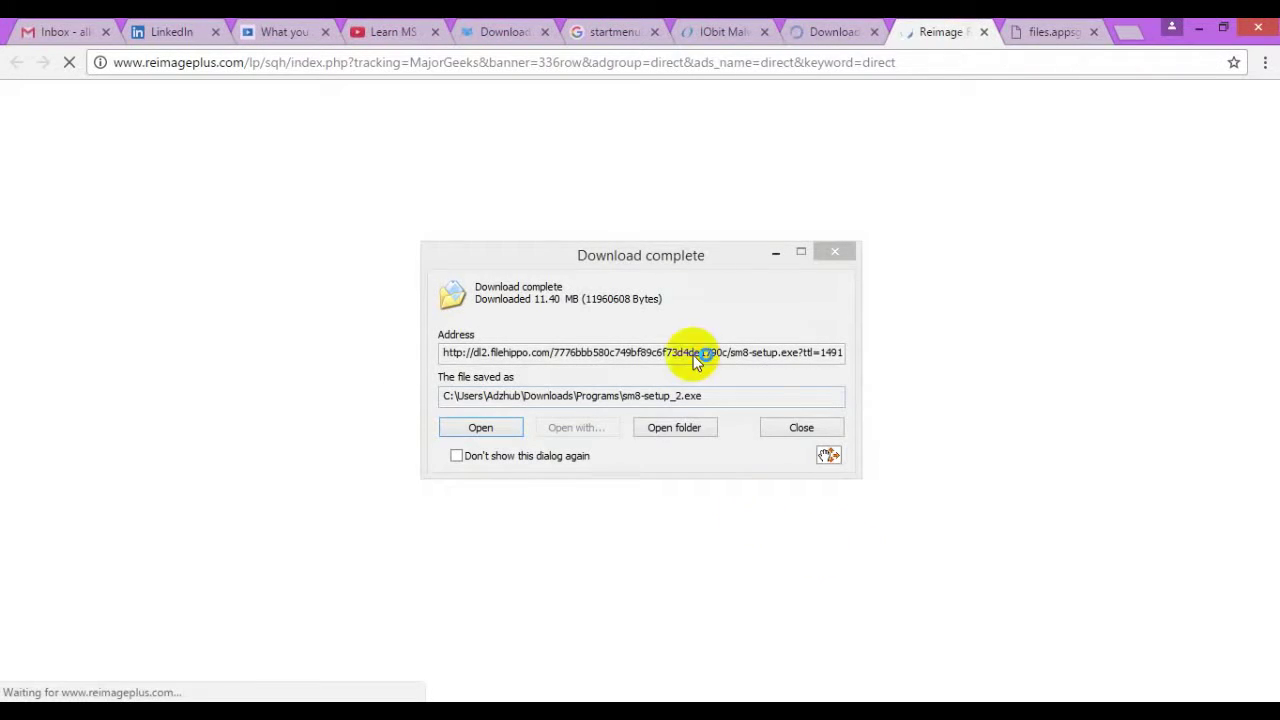
# Minimize Chrome, decline the browser integration notice and start downloading the MajorGeeks installer as sm8-setup_3.exe.
pyautogui.click(775, 255)
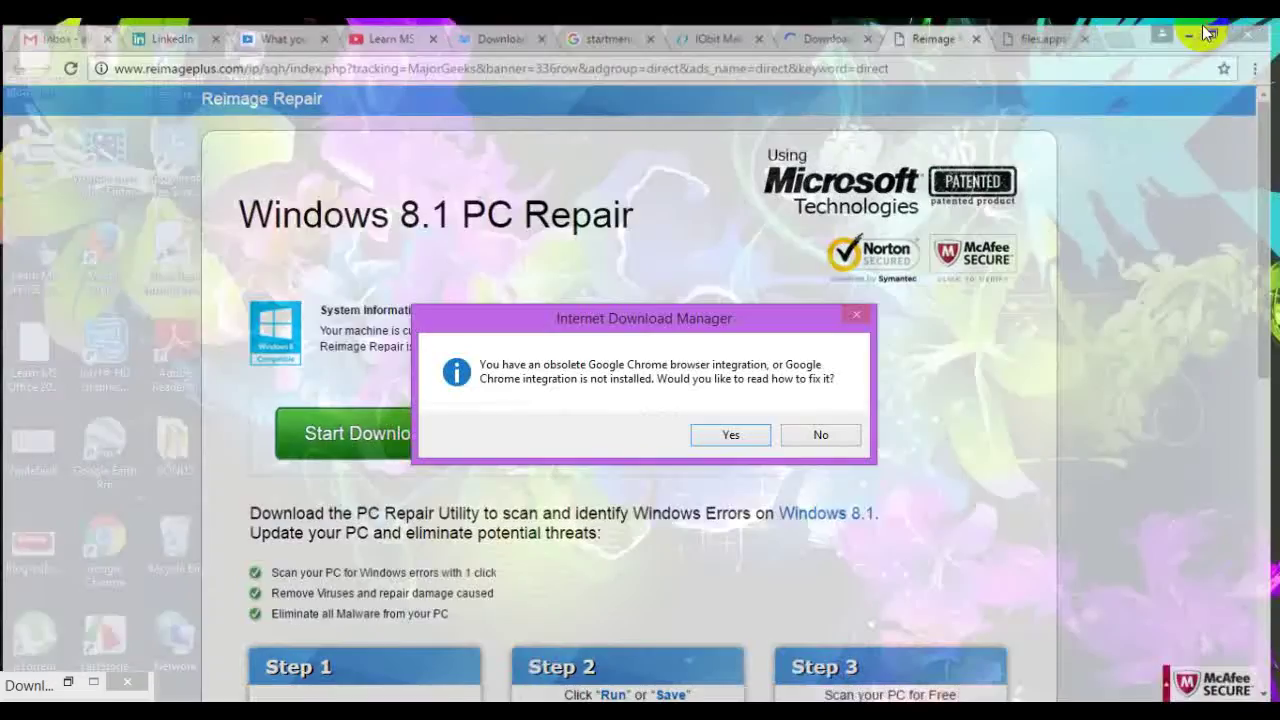
pyautogui.click(1198, 27)
pyautogui.click(820, 434)
pyautogui.click(68, 684)
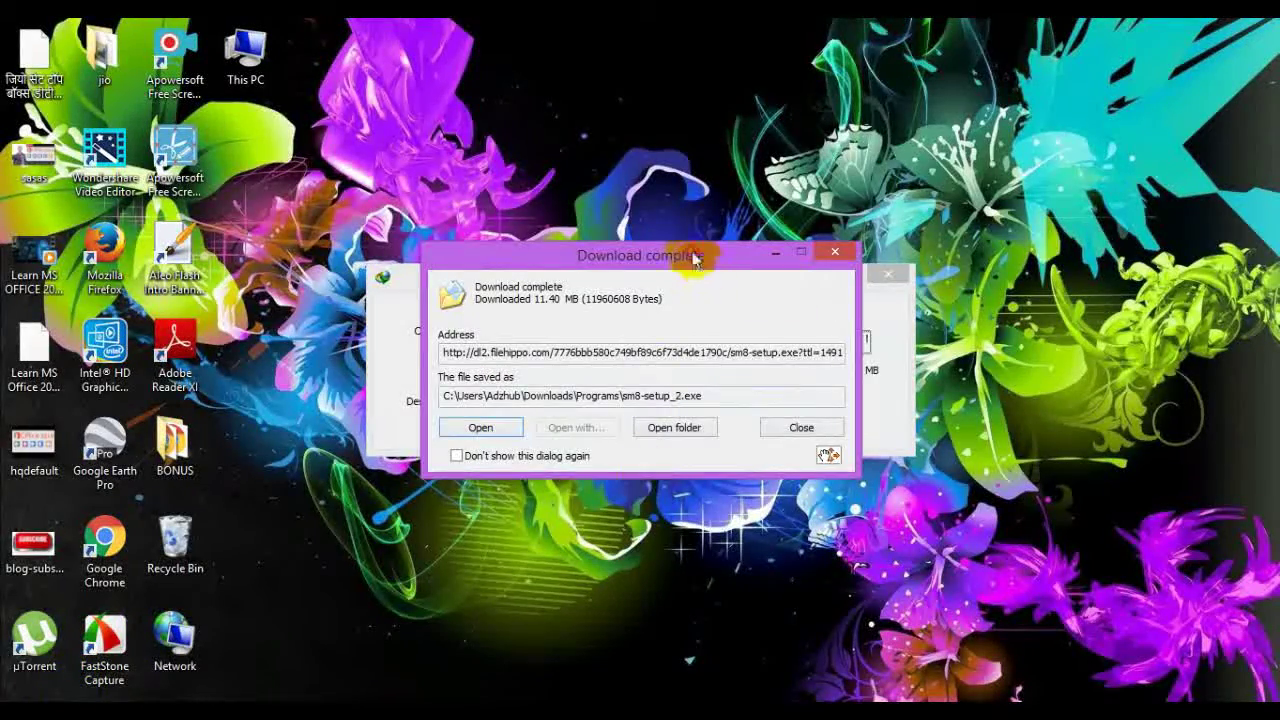
pyautogui.moveTo(708, 257); pyautogui.dragTo(503, 112)
pyautogui.click(632, 452)
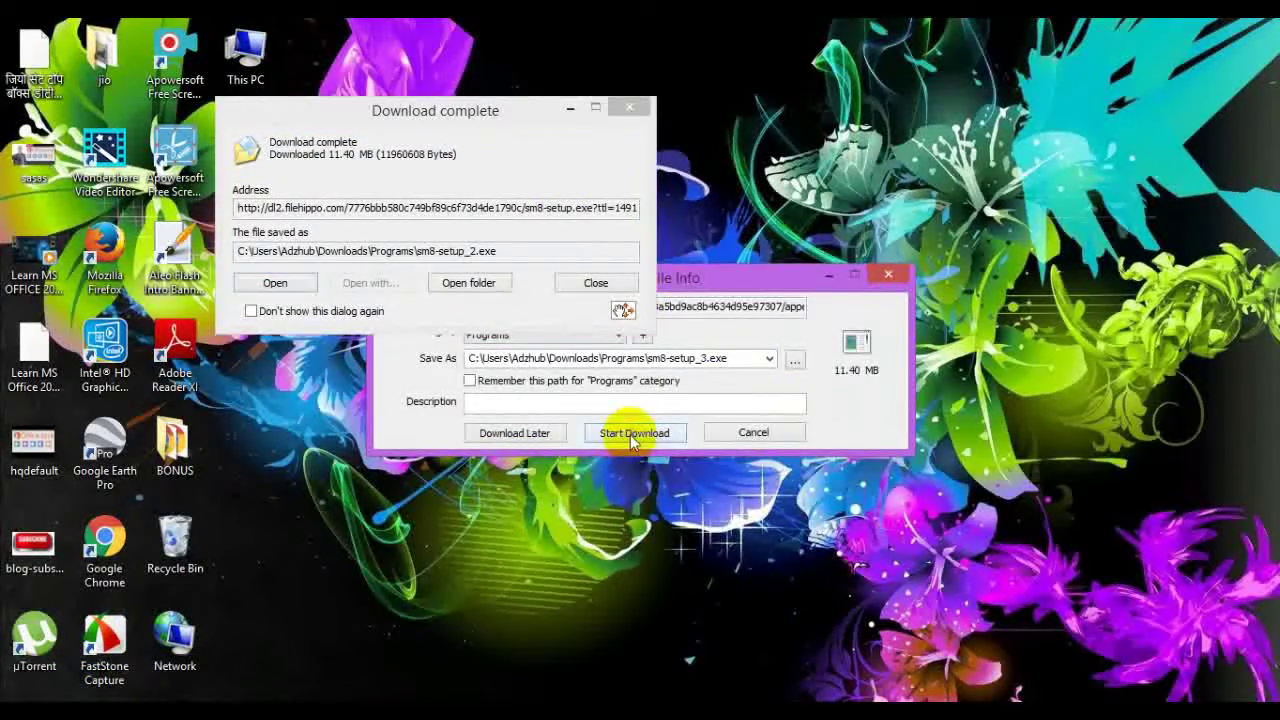
pyautogui.click(633, 433)
# Run the downloaded sm8-setup_2.exe, accept the license agreement and complete the Start Menu 8 installation.
pyautogui.click(276, 283)
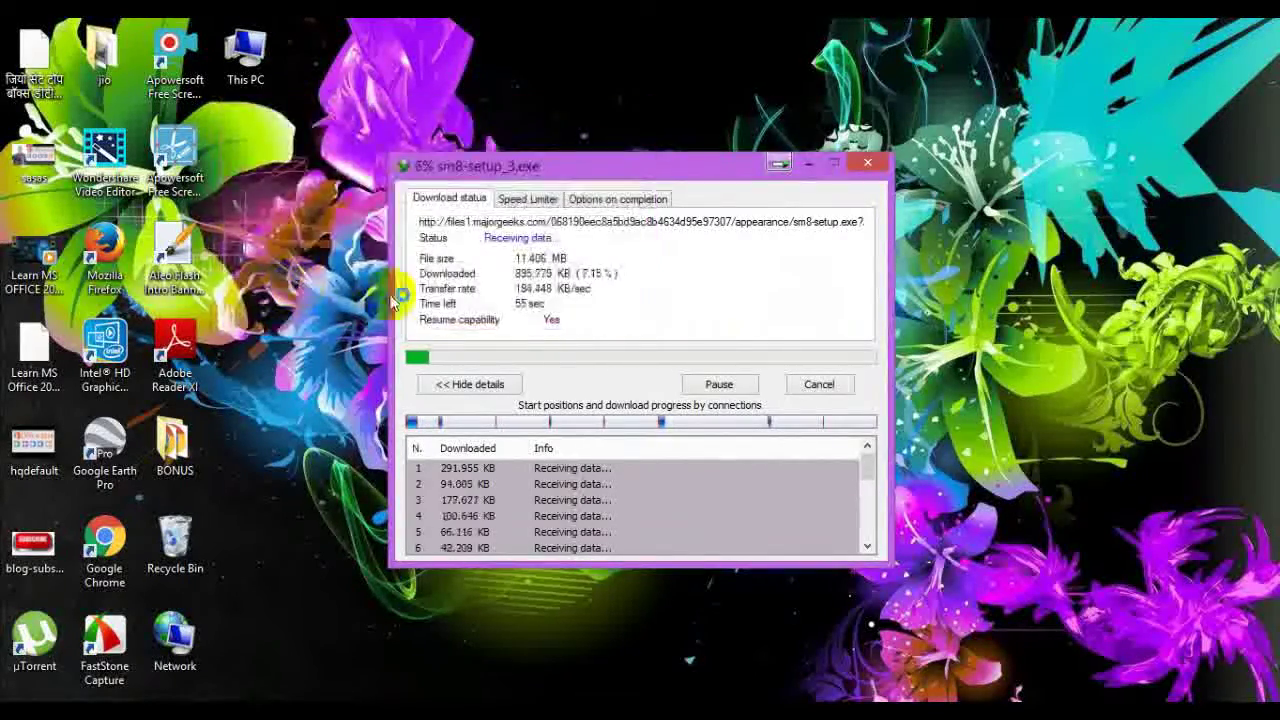
pyautogui.click(784, 165)
pyautogui.click(821, 435)
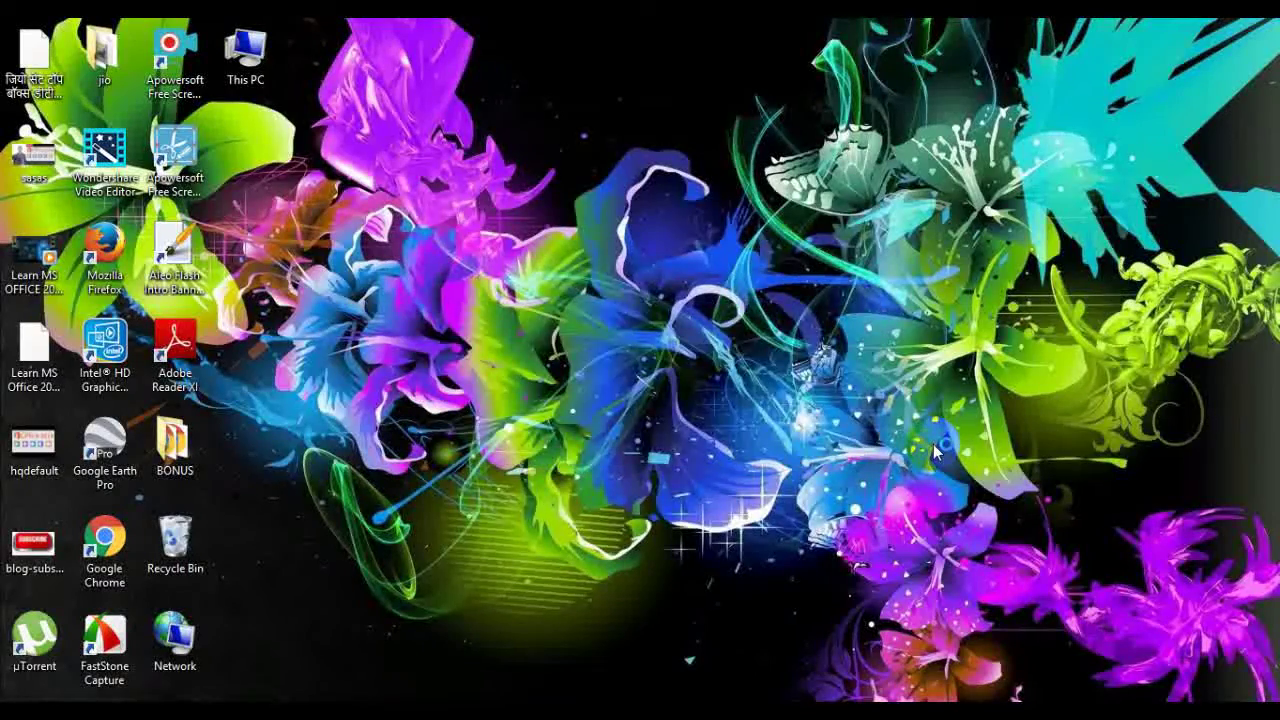
pyautogui.click(774, 522)
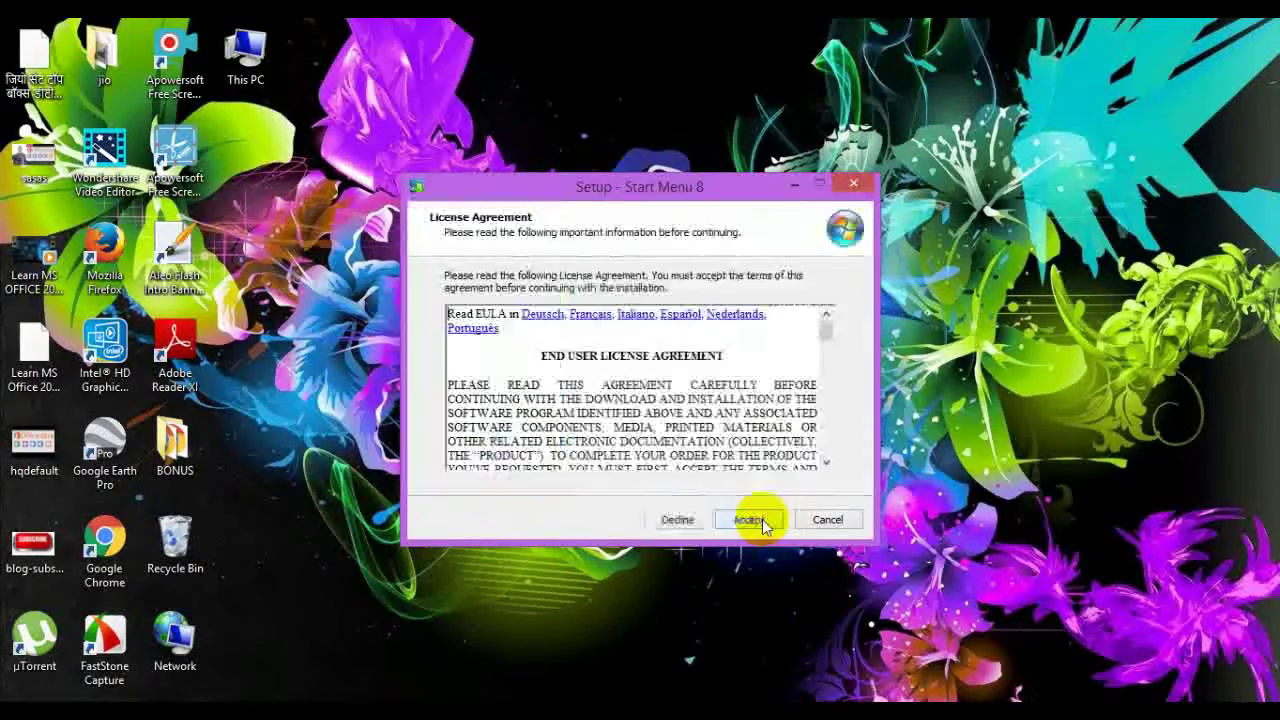
pyautogui.click(763, 520)
pyautogui.click(760, 518)
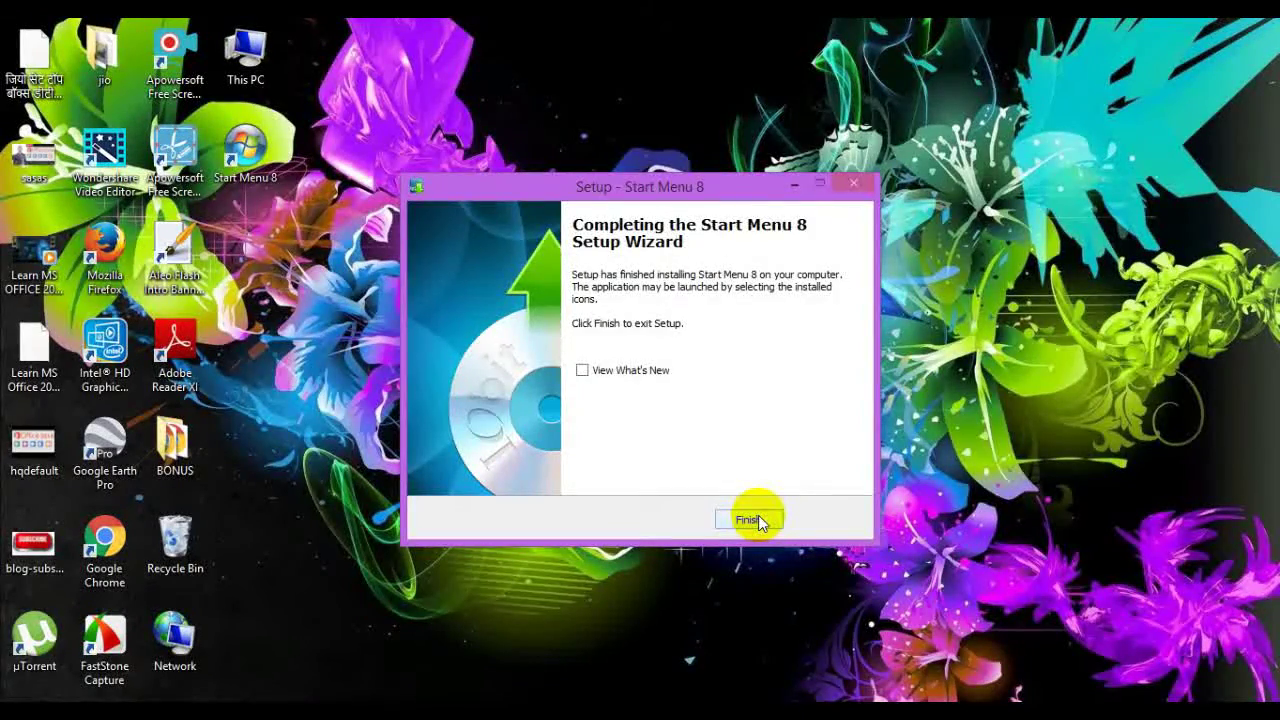
pyautogui.click(756, 519)
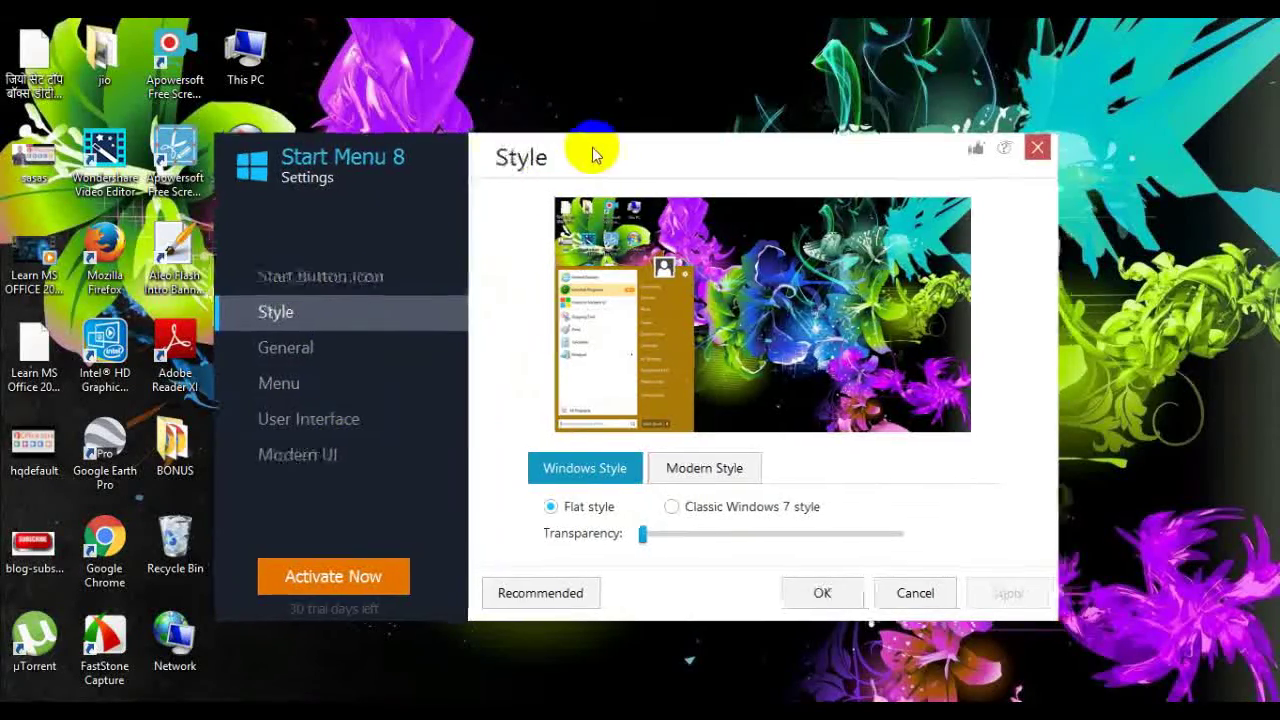
# Set the Start button icon to Win8 in the Start Menu 8 settings and apply it.
pyautogui.moveTo(594, 151); pyautogui.dragTo(600, 151)
pyautogui.click(336, 275)
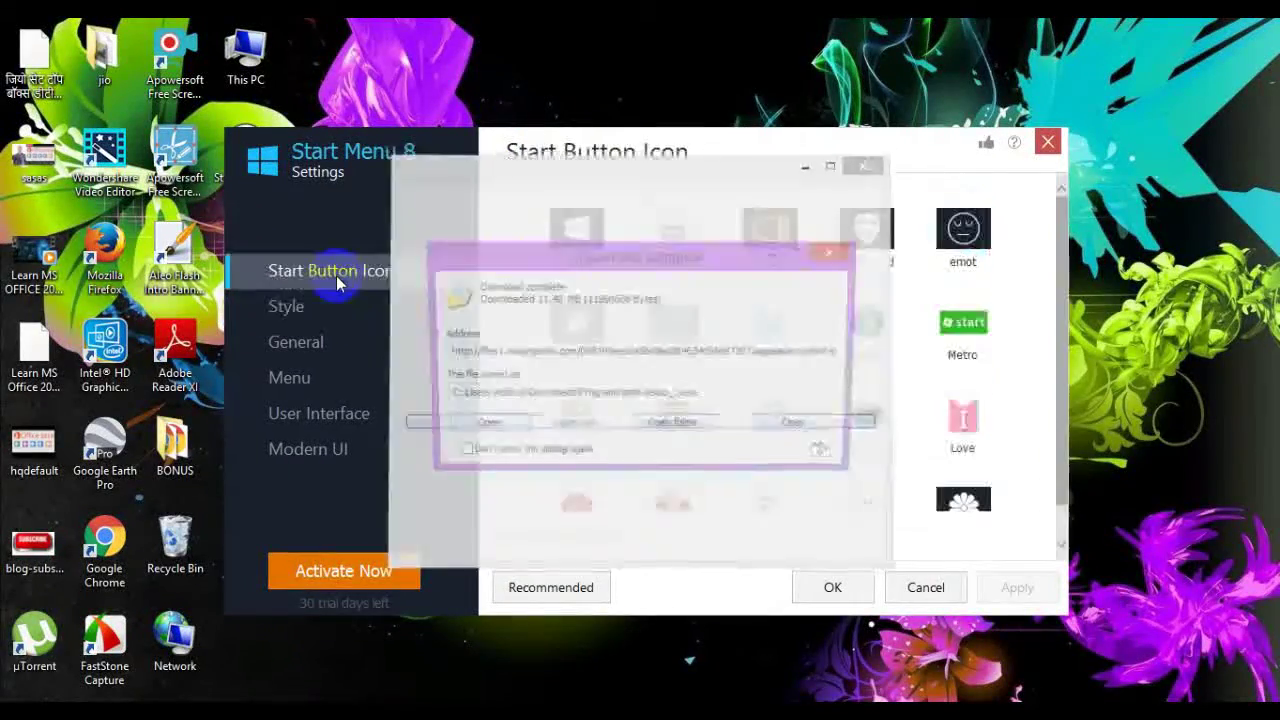
pyautogui.click(775, 253)
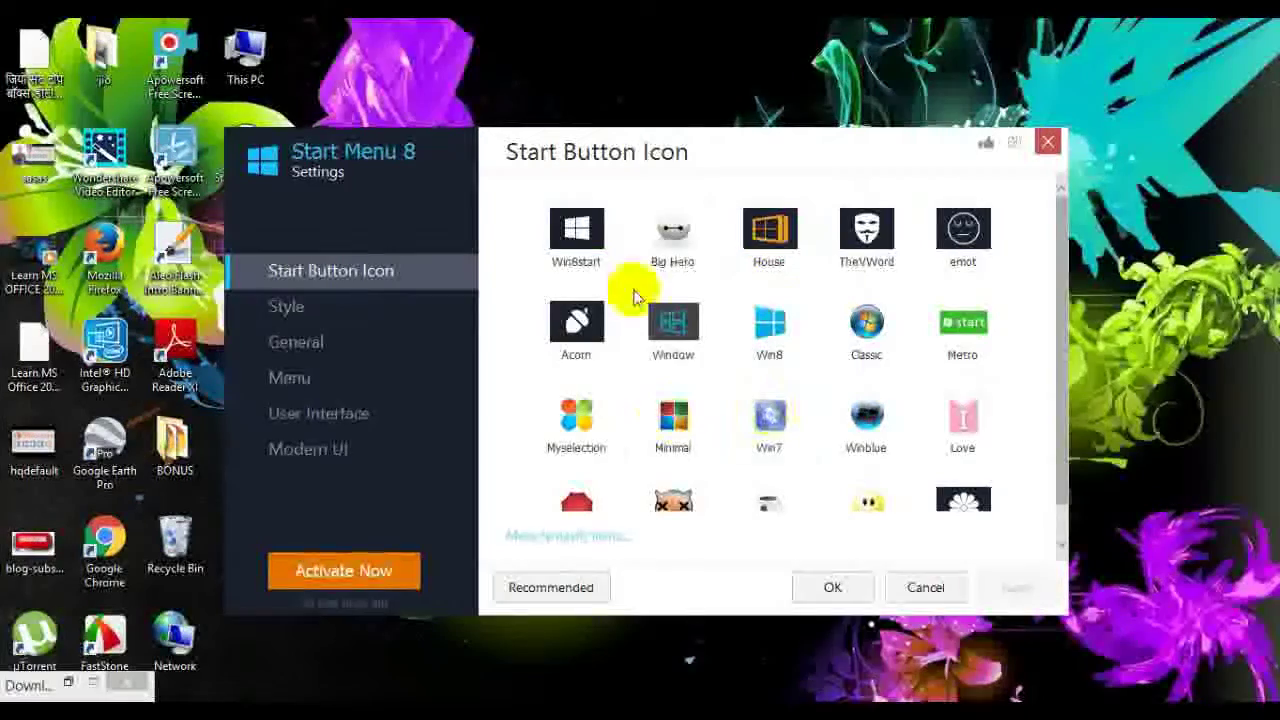
pyautogui.moveTo(1056, 234); pyautogui.dragTo(857, 303)
pyautogui.click(784, 315)
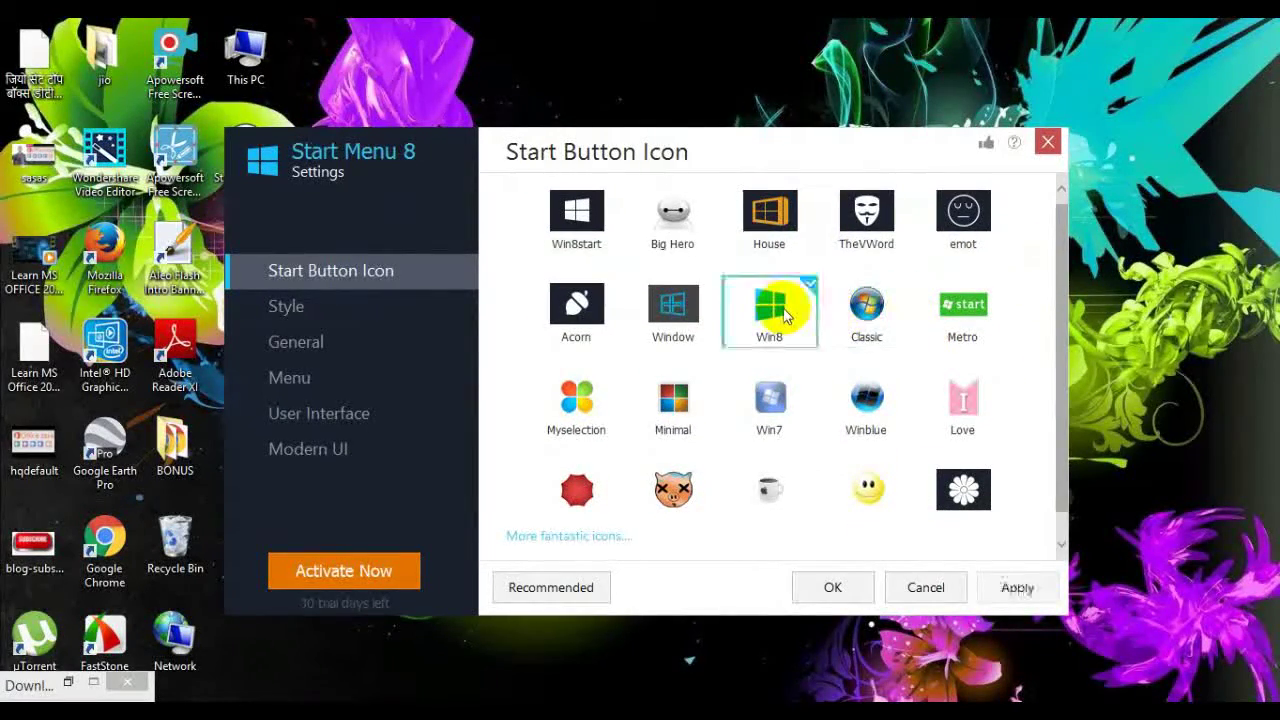
pyautogui.click(1017, 587)
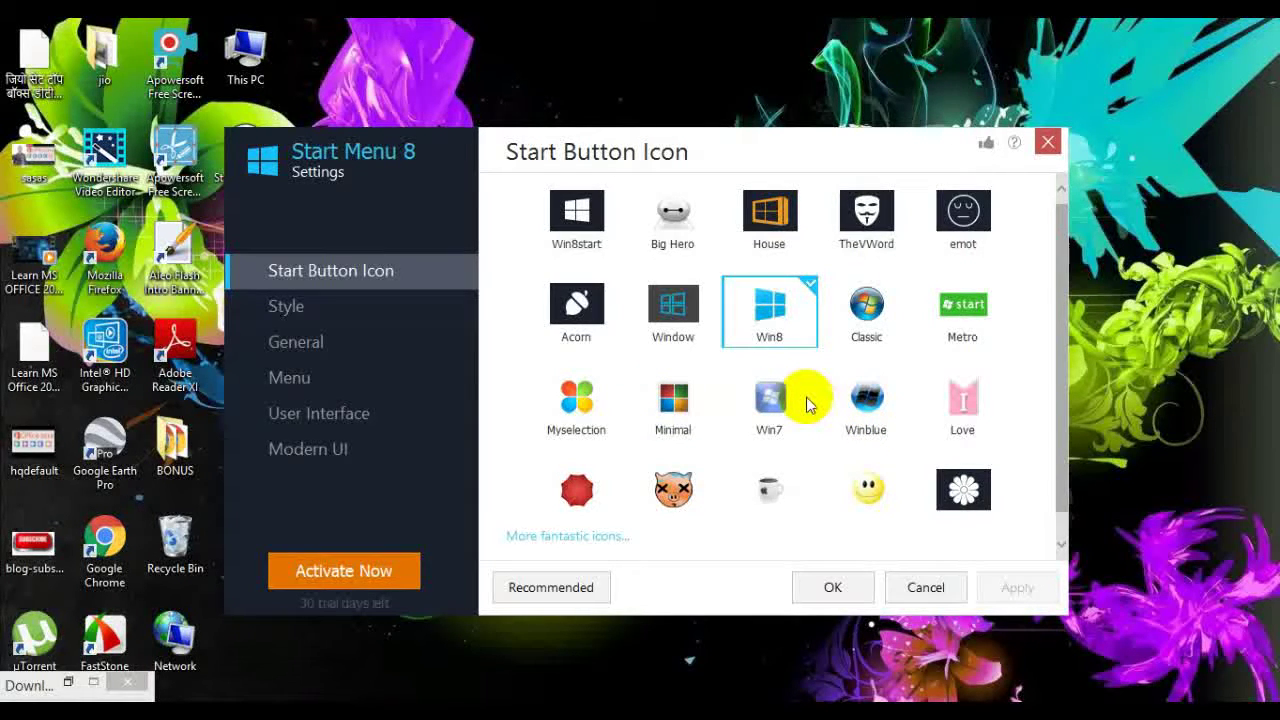
# Set the start menu's Windows Style to Classic Windows 7 style and apply it.
pyautogui.click(323, 313)
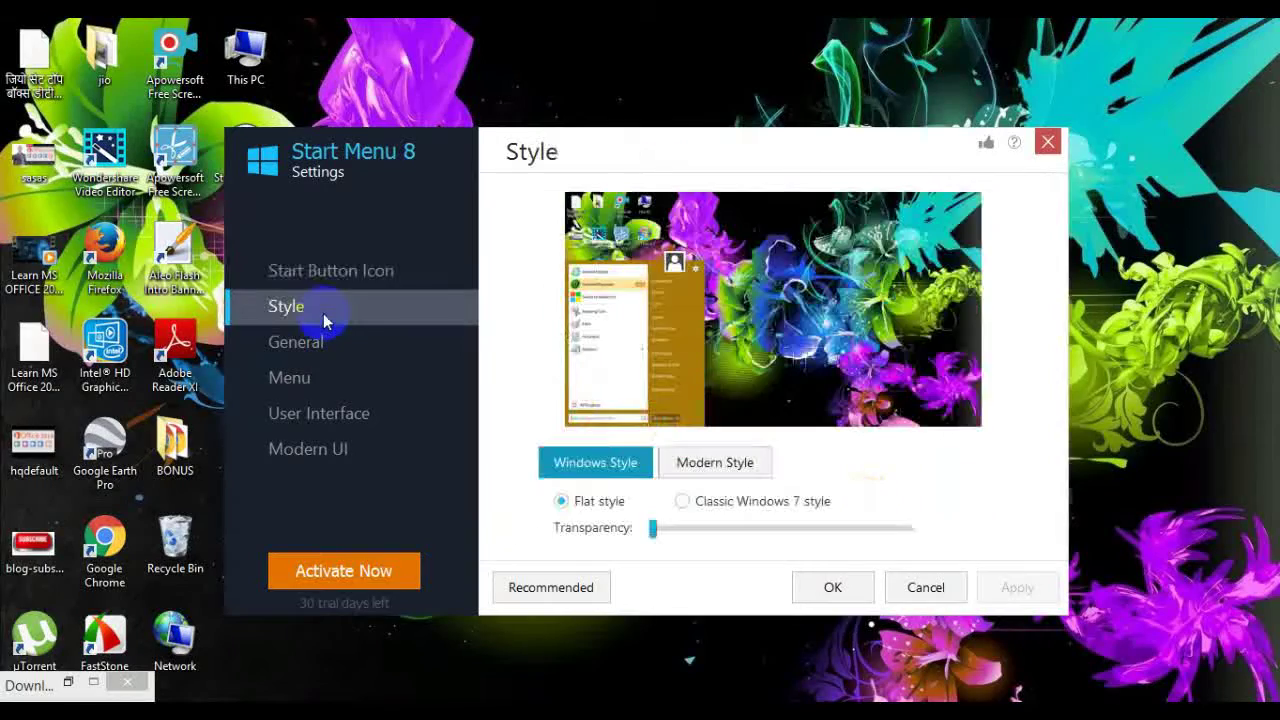
pyautogui.click(704, 503)
pyautogui.click(1040, 587)
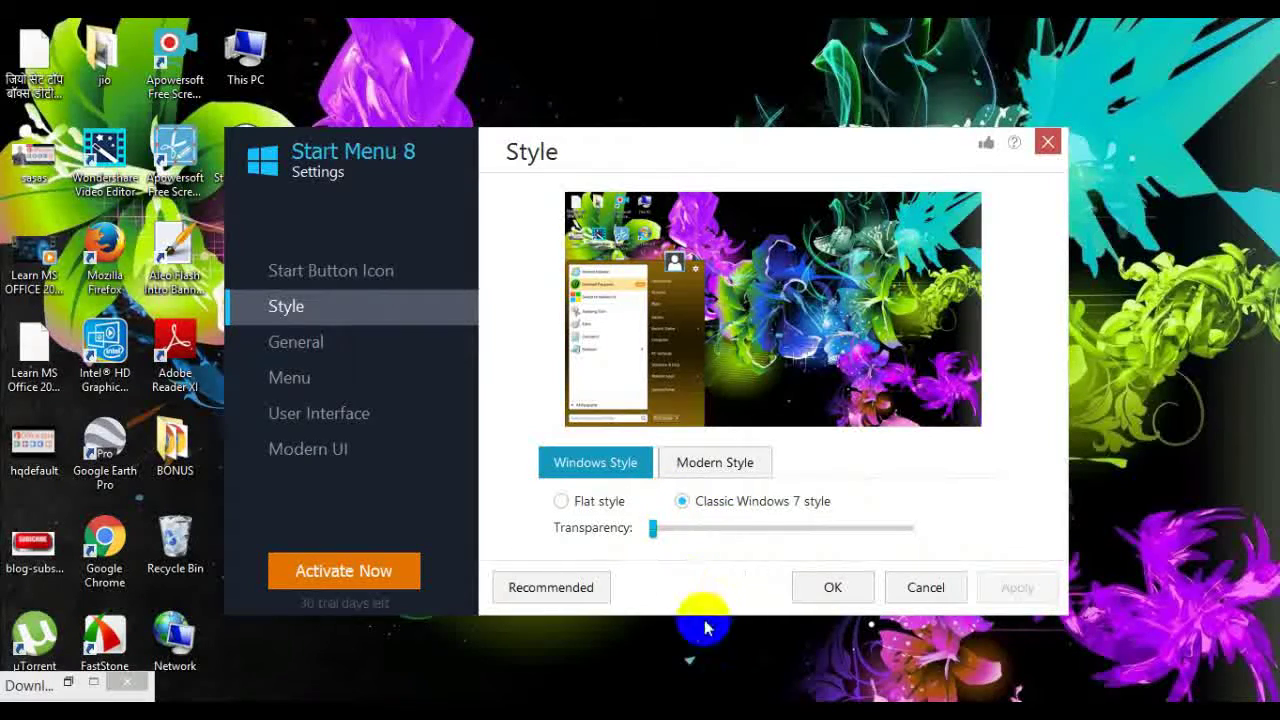
# Return to Chrome and check the open MajorGeeks, IObit and FileHippo pages.
pyautogui.click(337, 688)
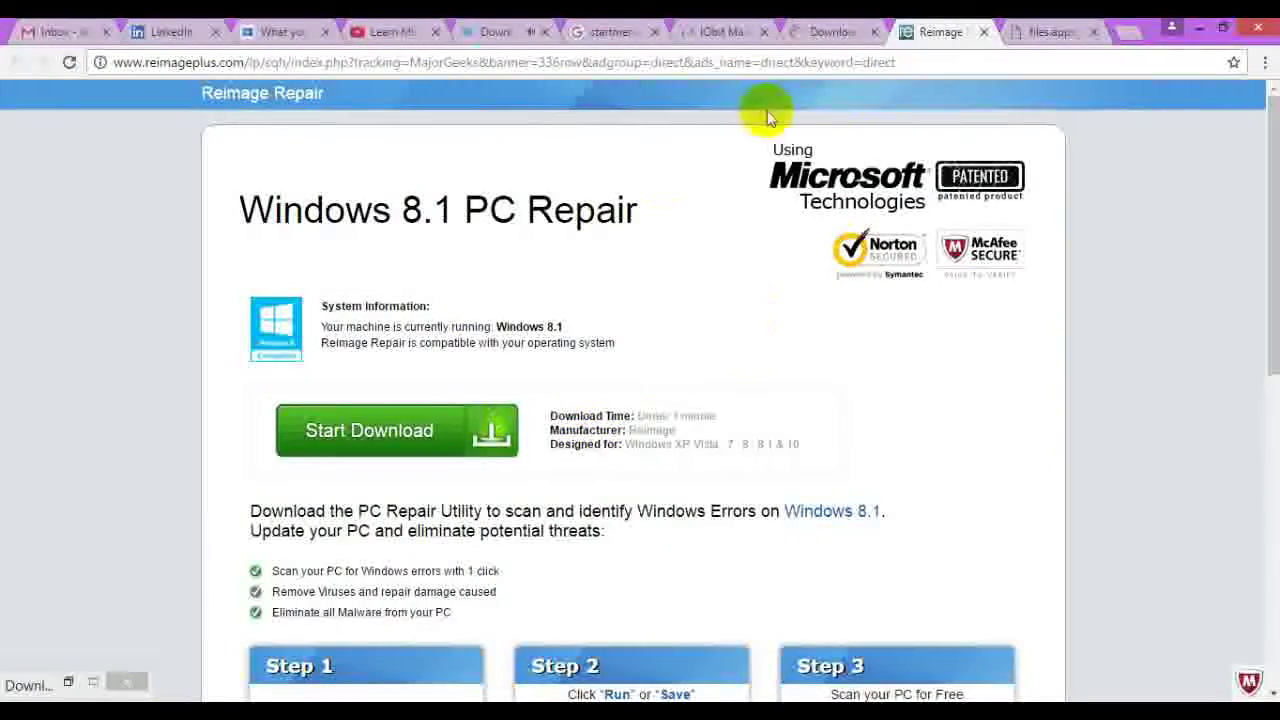
pyautogui.click(830, 32)
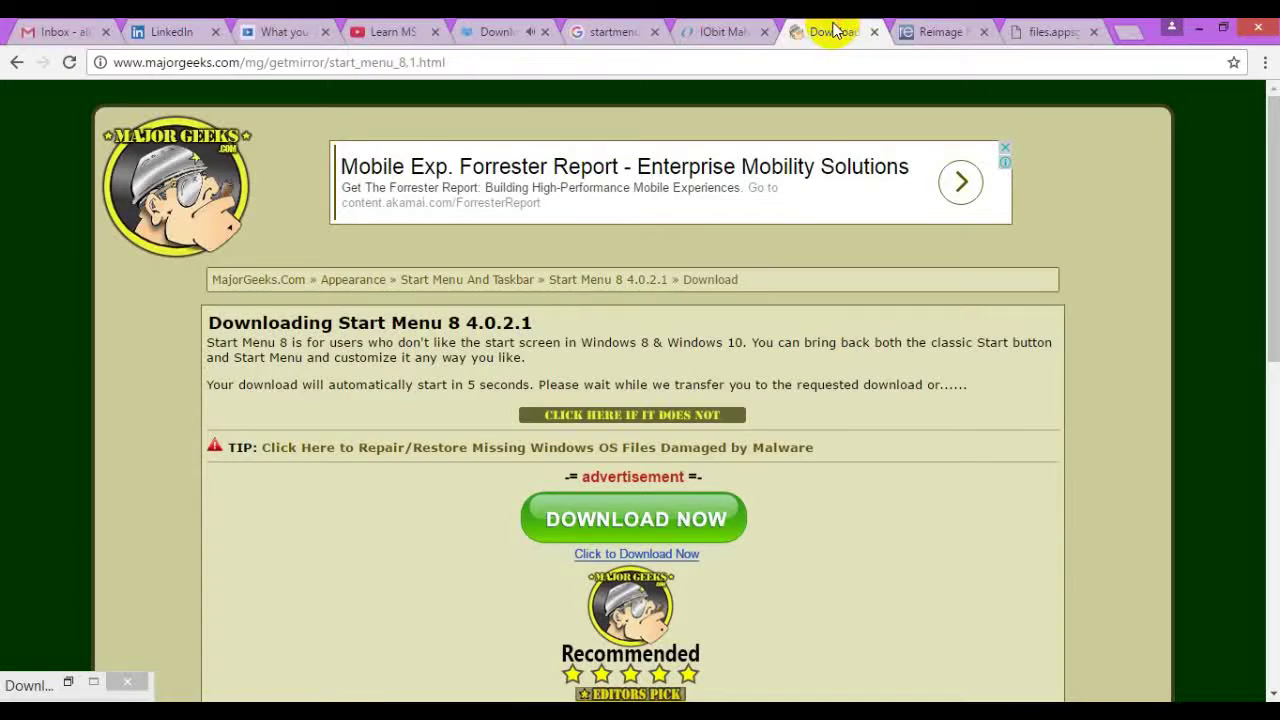
pyautogui.click(712, 32)
pyautogui.click(510, 30)
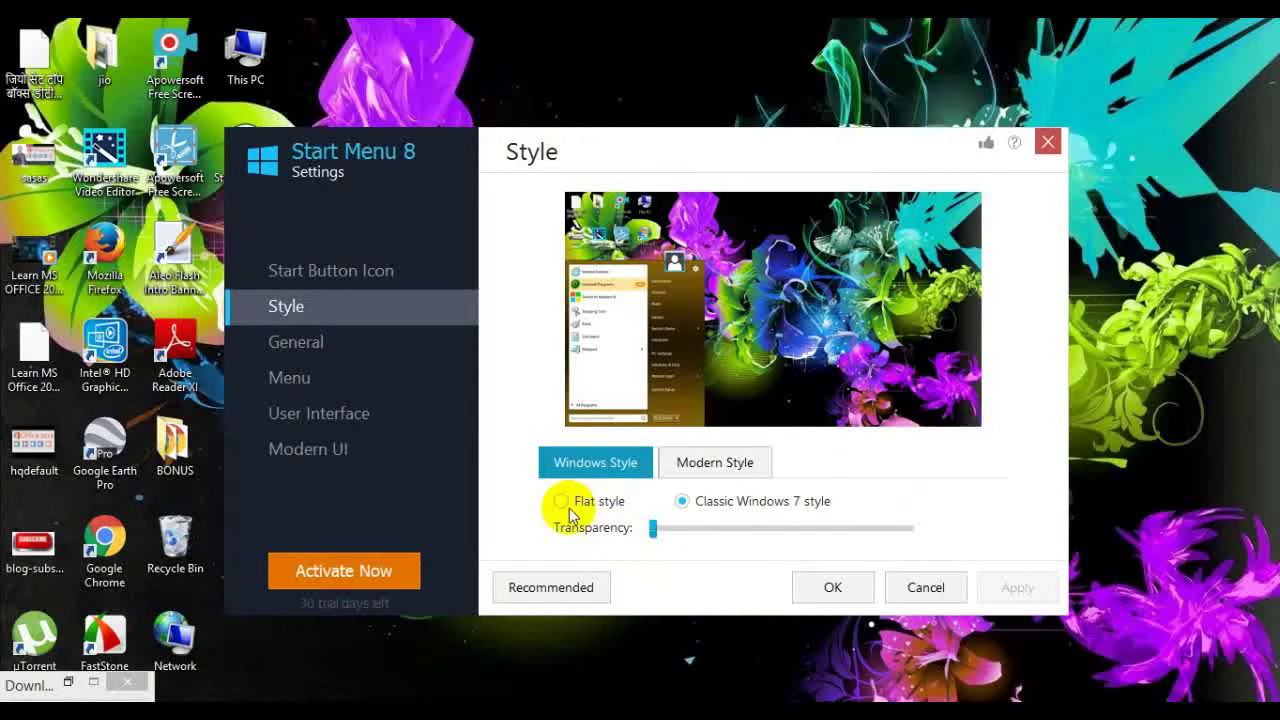
# Preview the Modern Style start menu layouts Small, Large, Full Screen, Wide and Tall.
pyautogui.click(700, 462)
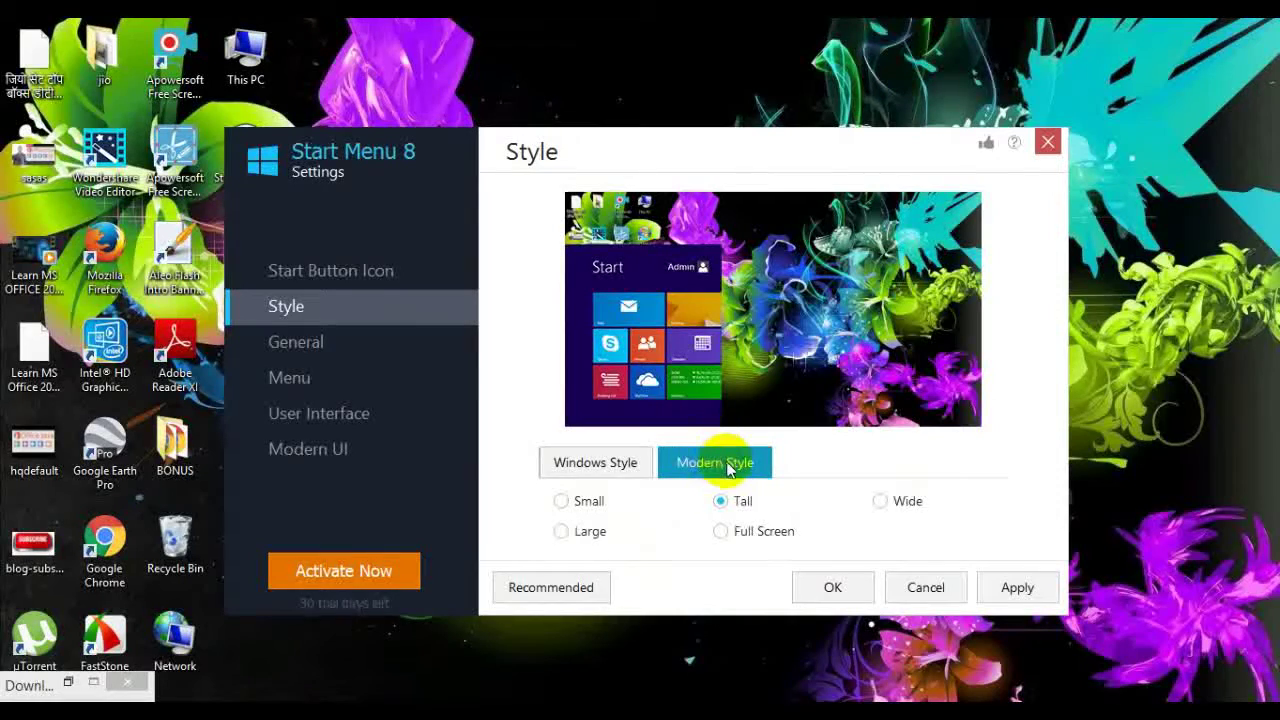
pyautogui.click(562, 503)
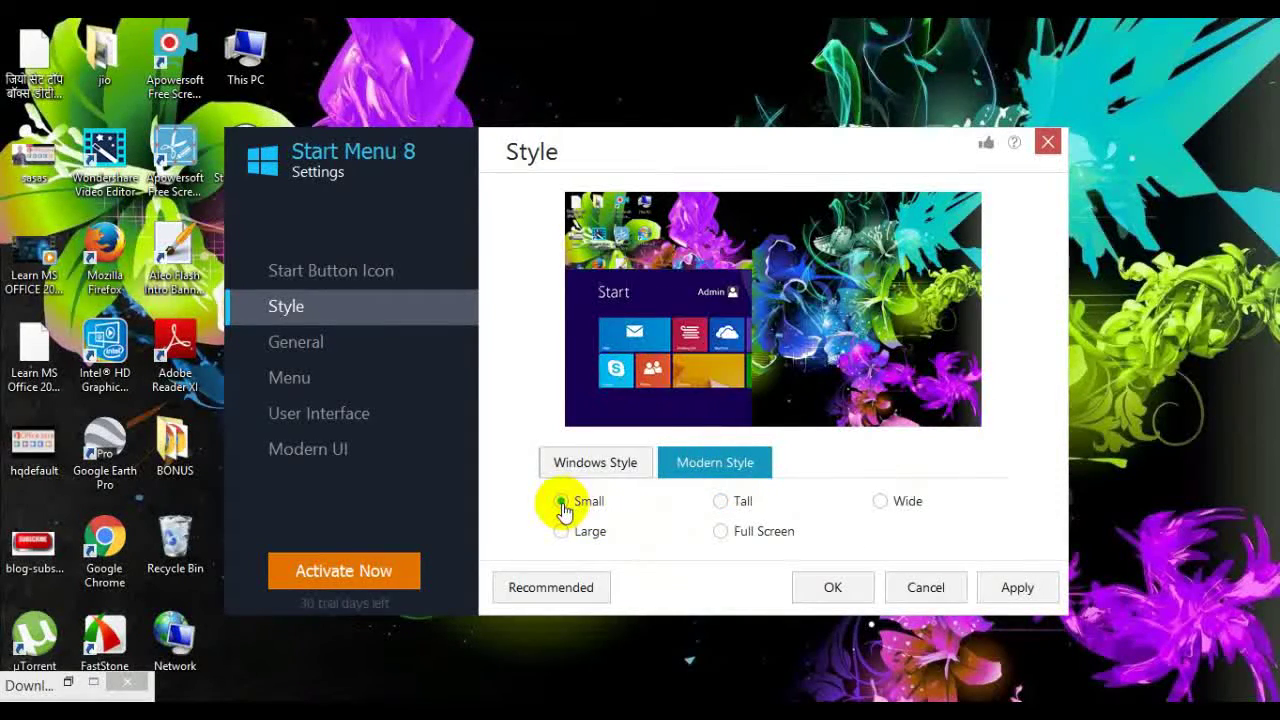
pyautogui.click(561, 531)
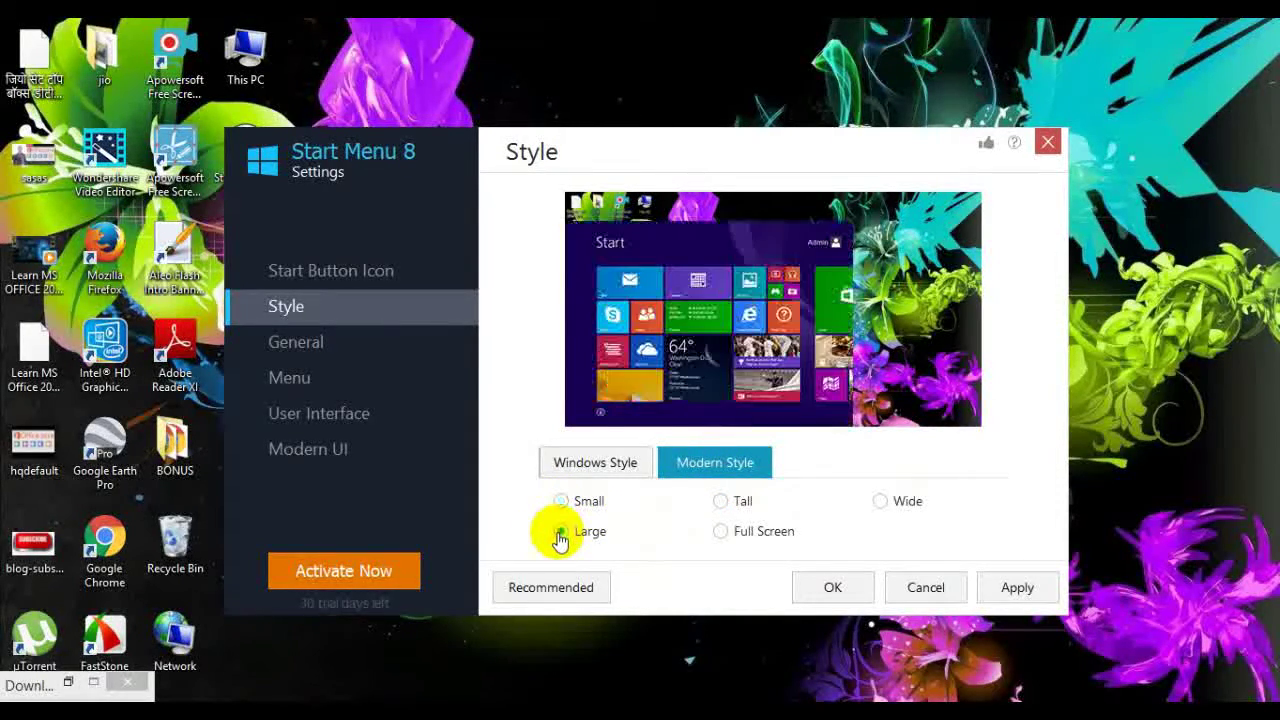
pyautogui.click(726, 535)
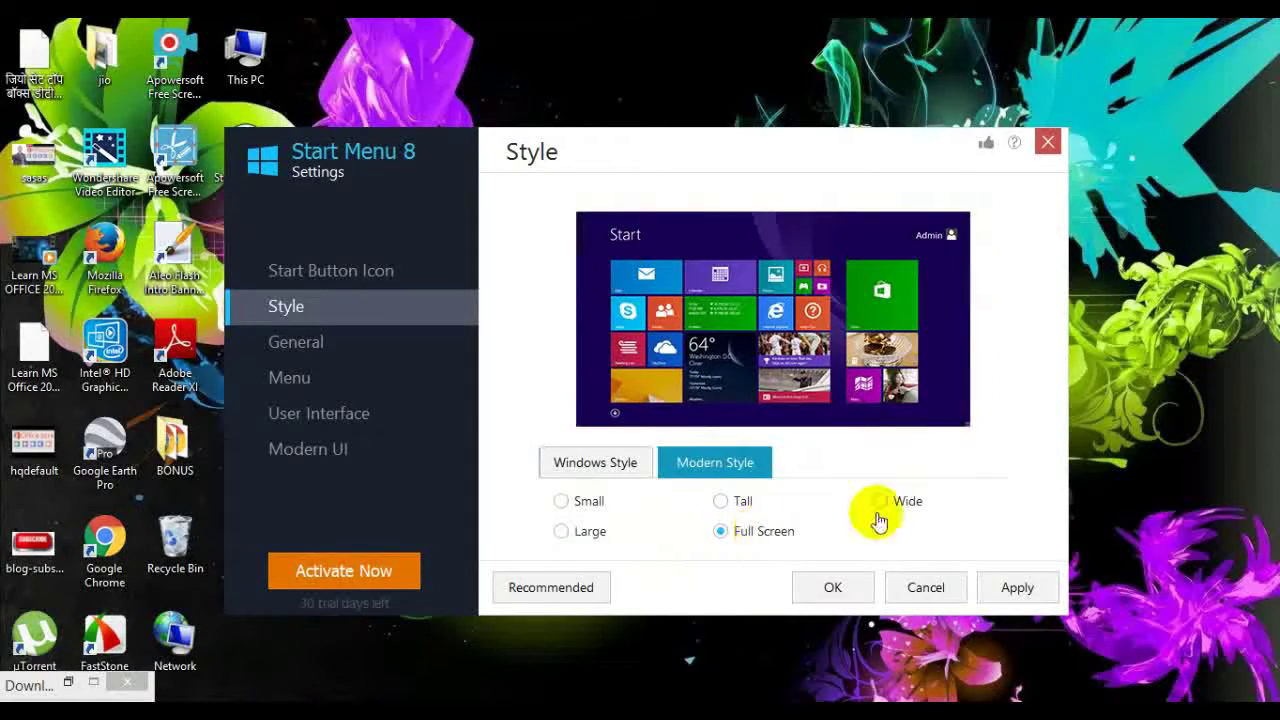
pyautogui.click(882, 502)
pyautogui.click(728, 505)
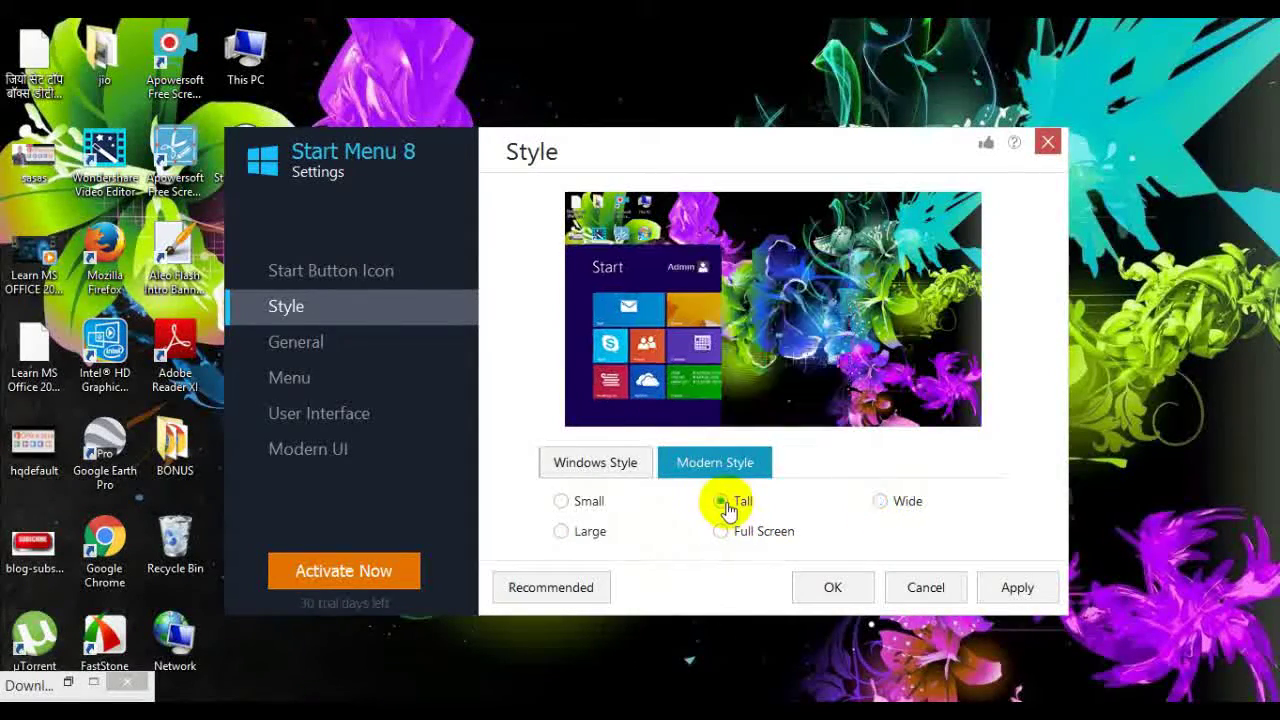
# Switch back to Windows Style, raise the transparency to about one fifth with Classic Windows 7 style selected, and confirm the settings.
pyautogui.click(615, 465)
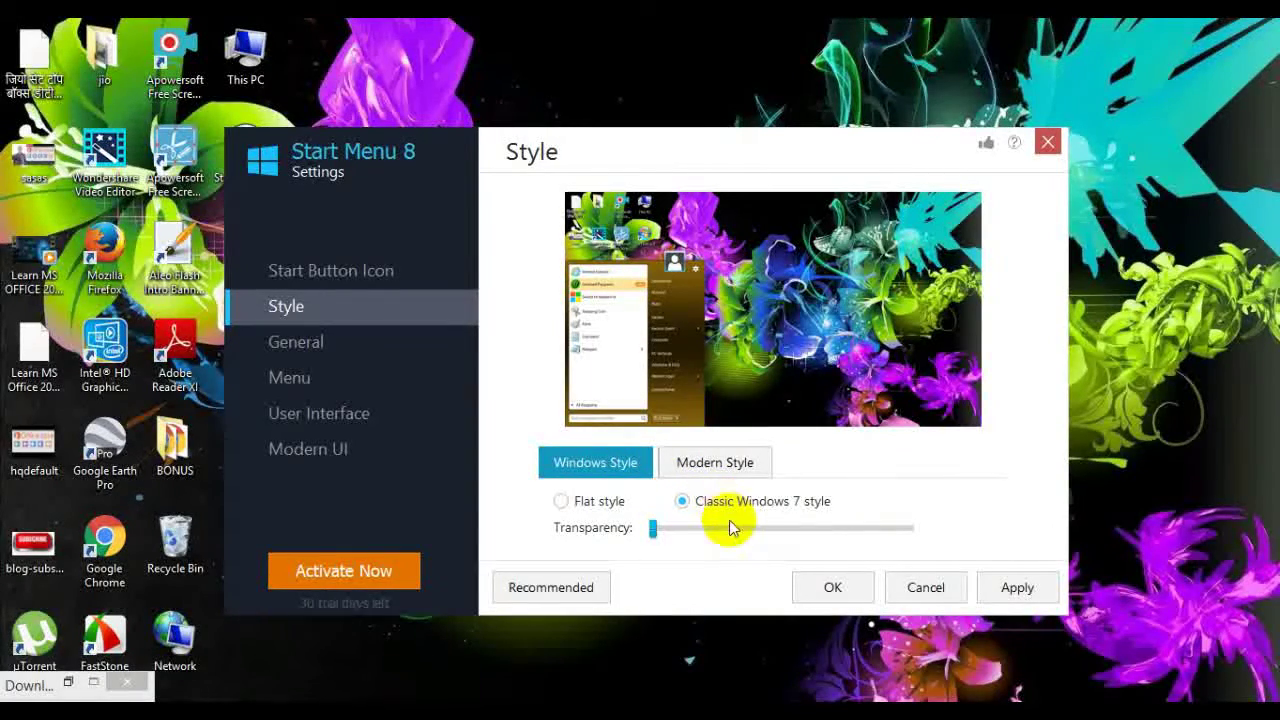
pyautogui.moveTo(727, 533); pyautogui.dragTo(771, 531)
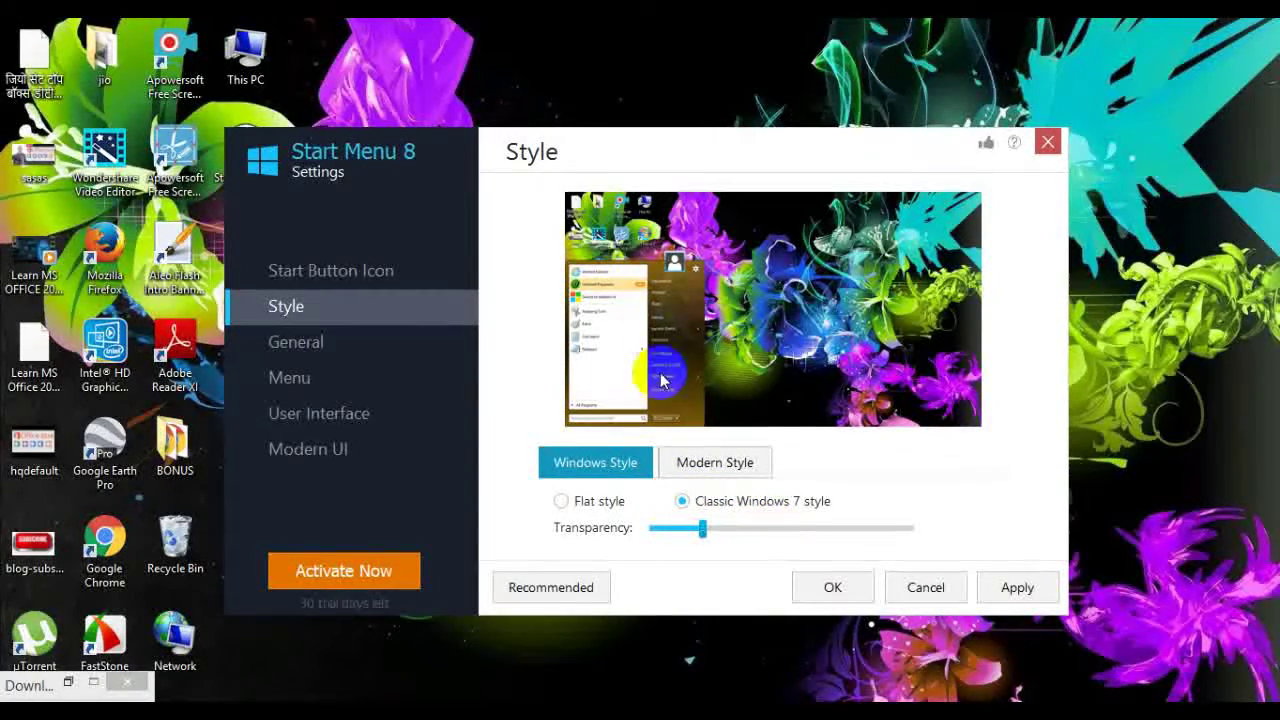
pyautogui.click(563, 506)
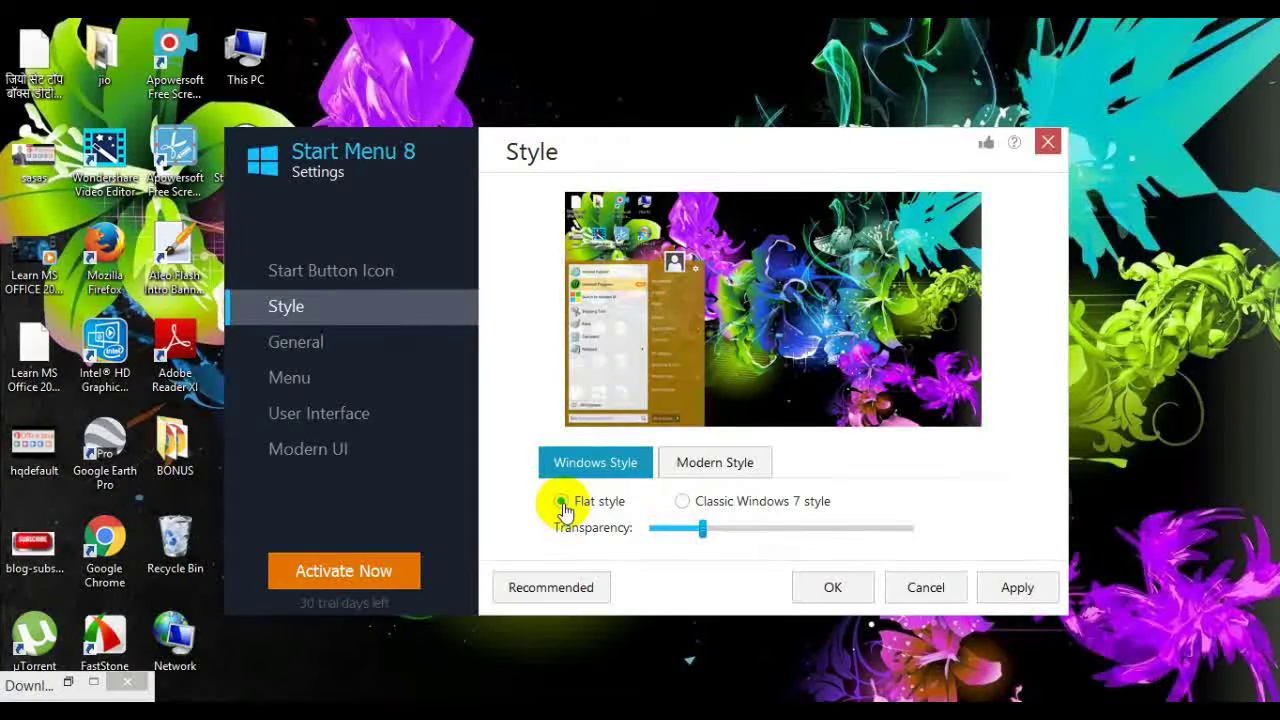
pyautogui.click(701, 531)
pyautogui.click(681, 501)
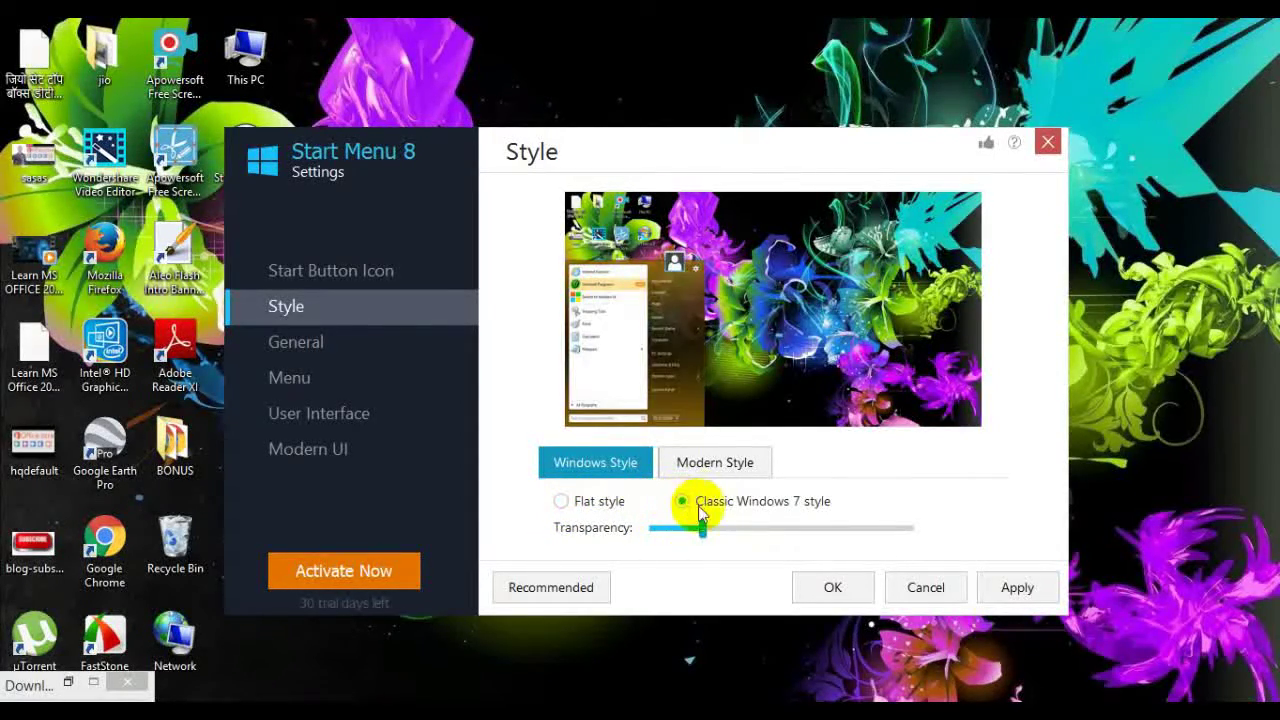
pyautogui.click(830, 587)
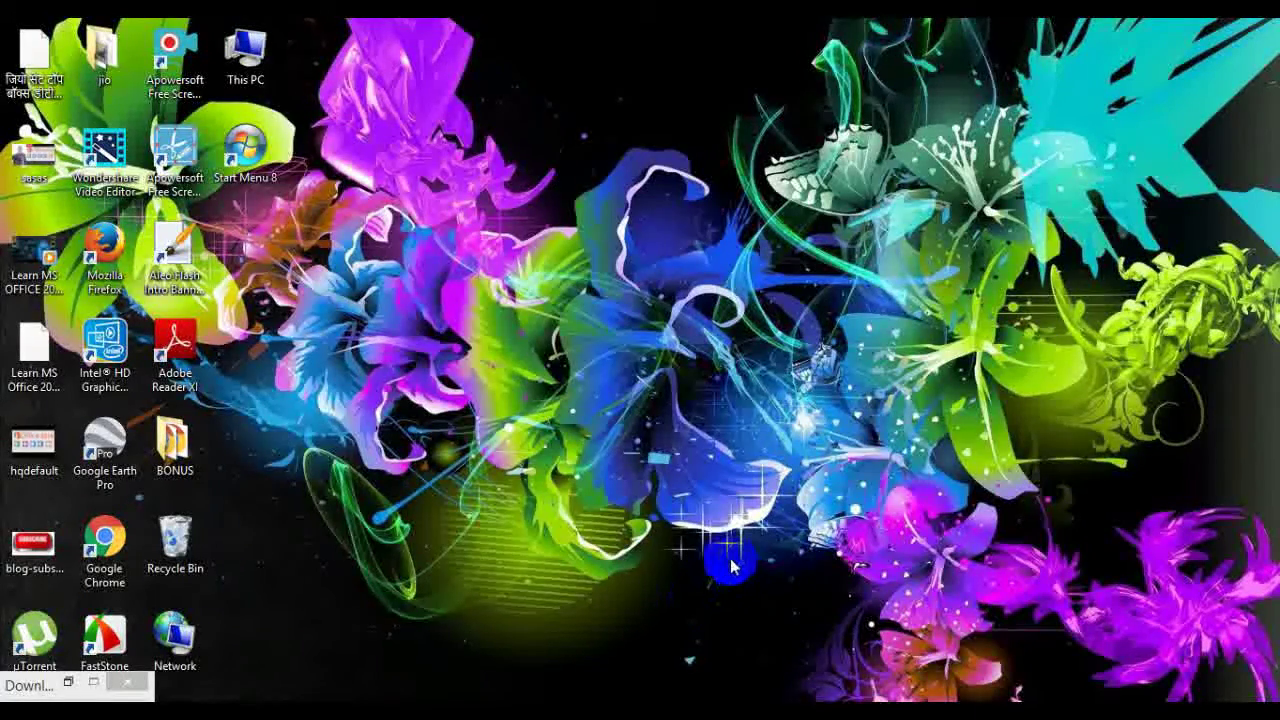
# View User Accounts through the account picture in the start menu, close the window and refresh the desktop.
pyautogui.press('super')
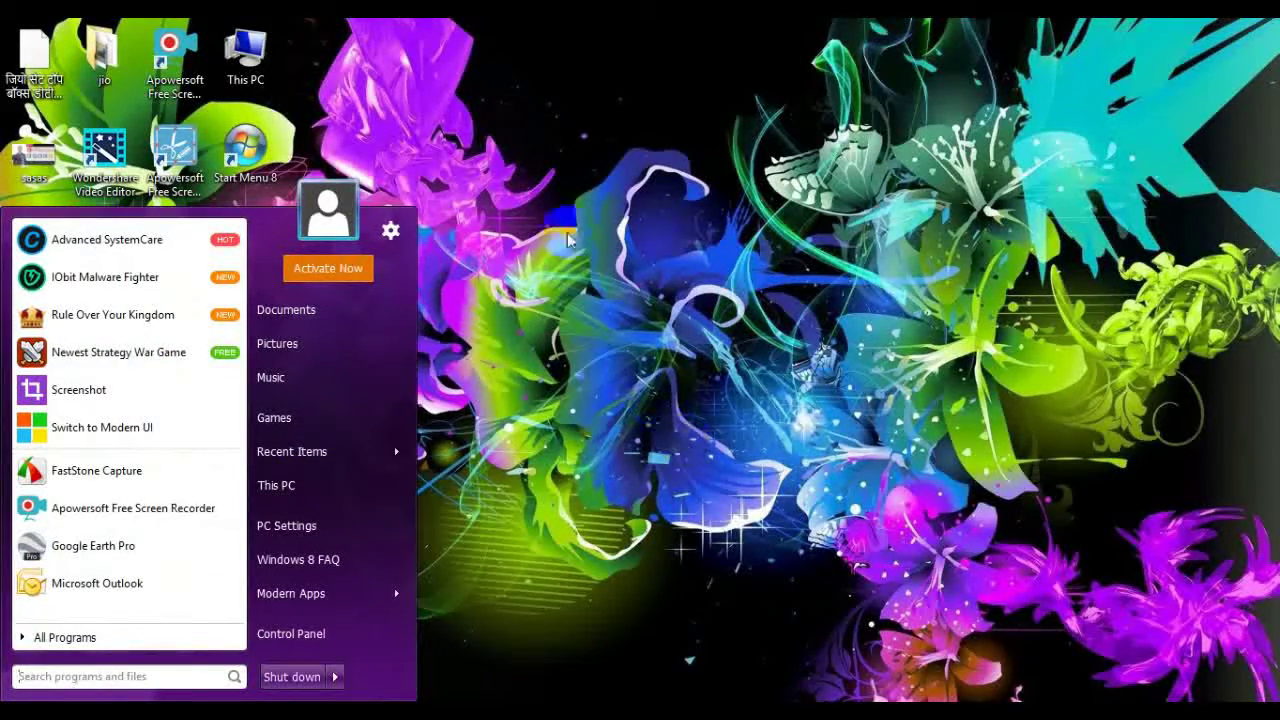
pyautogui.click(330, 214)
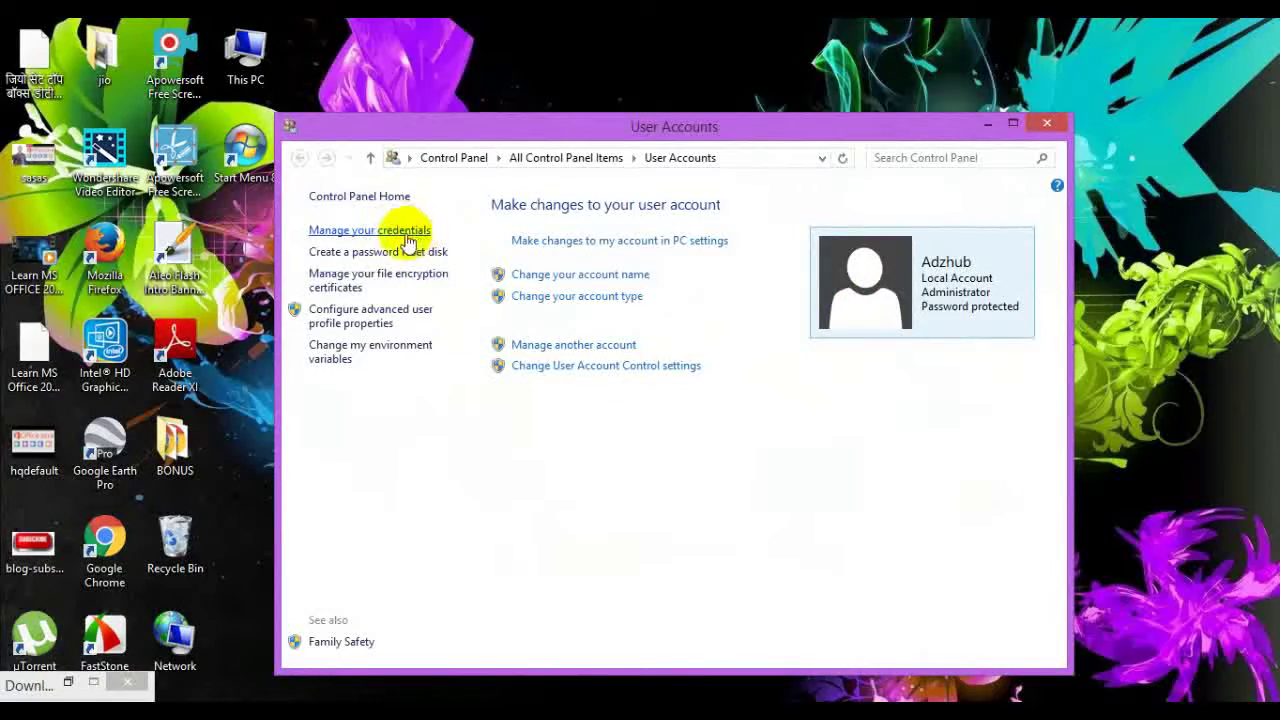
pyautogui.click(1046, 123)
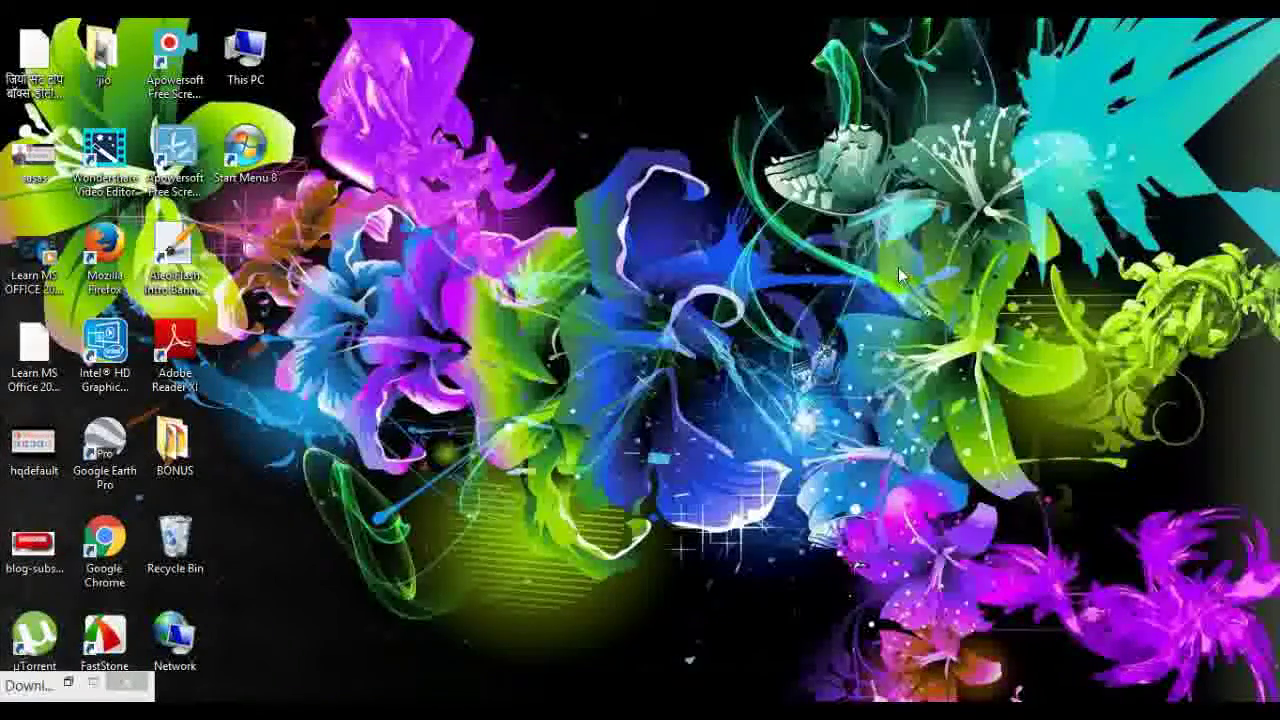
pyautogui.rightClick(652, 342)
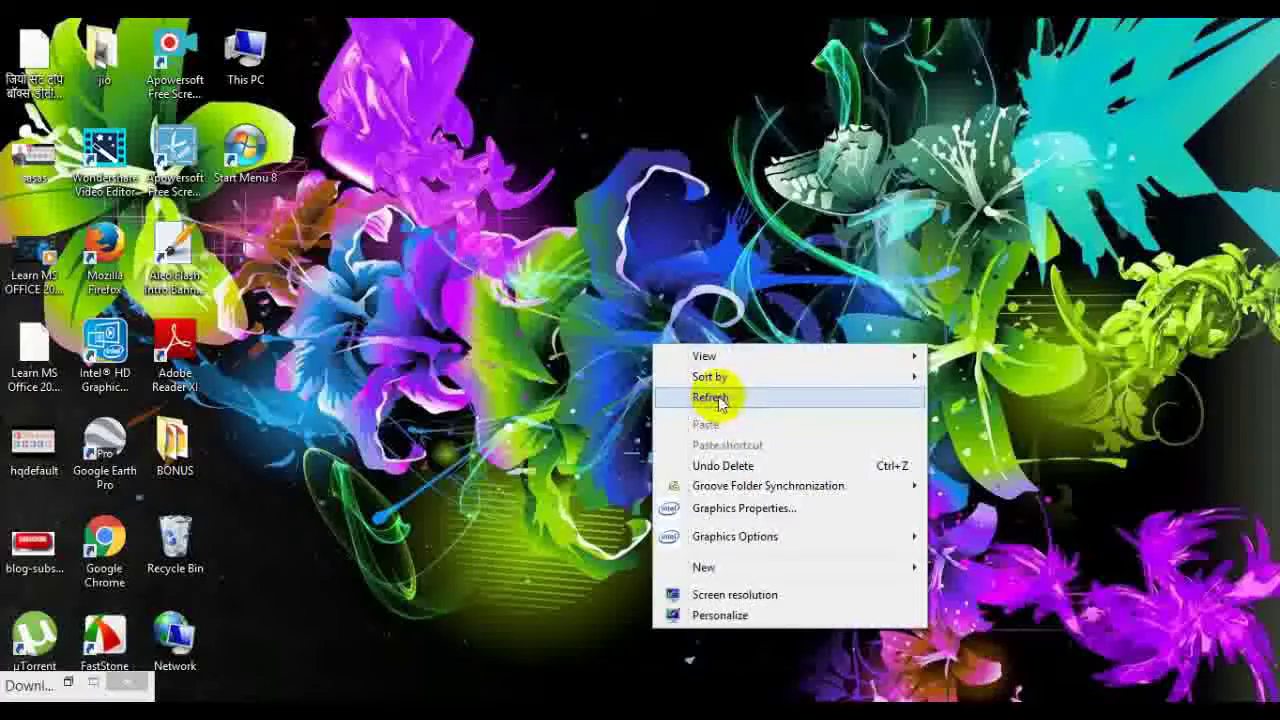
pyautogui.click(725, 394)
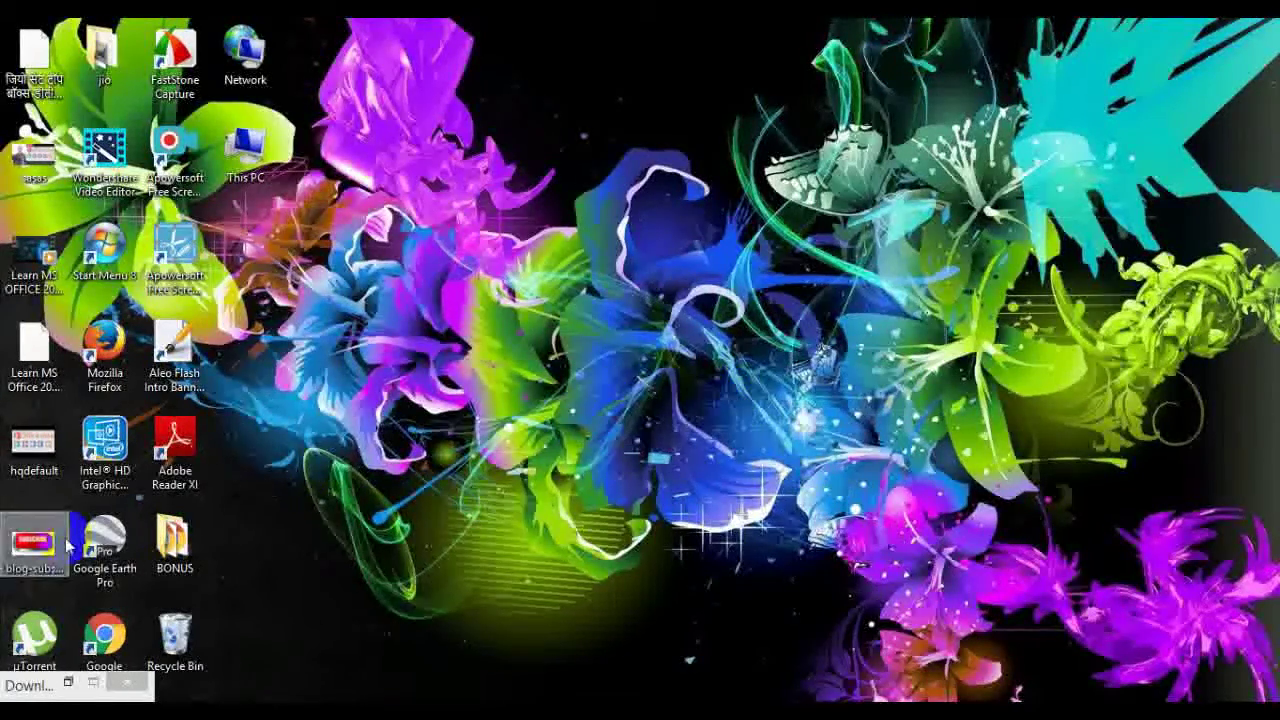
# View the blog-subscribe-button_new image from the desktop in Microsoft Office Picture Manager instead of Windows Photo Viewer.
pyautogui.doubleClick(30, 543)
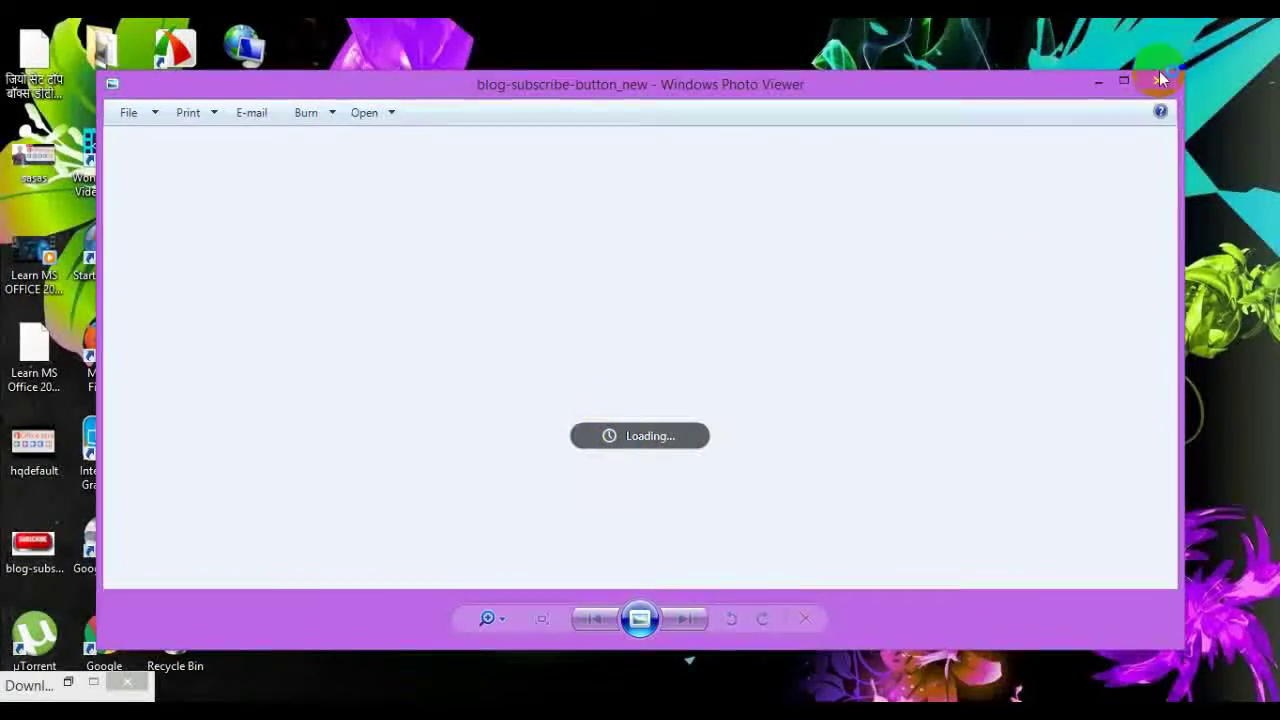
pyautogui.click(1160, 86)
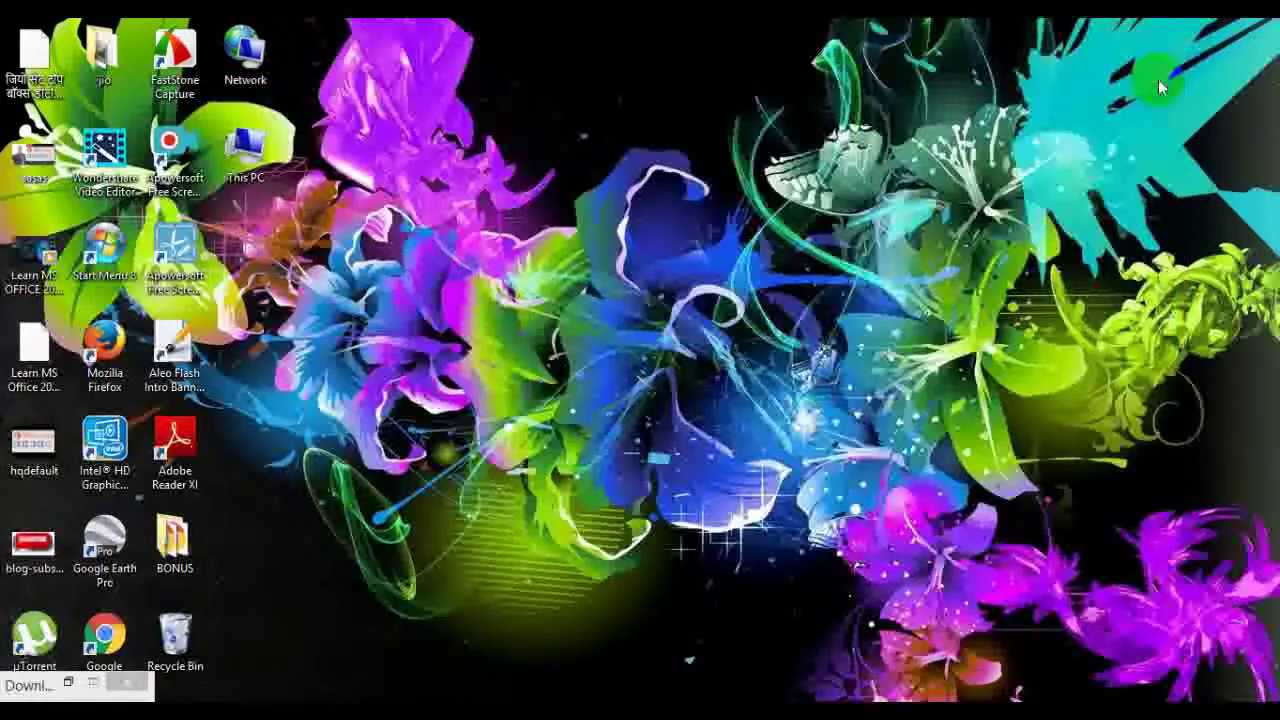
pyautogui.rightClick(30, 543)
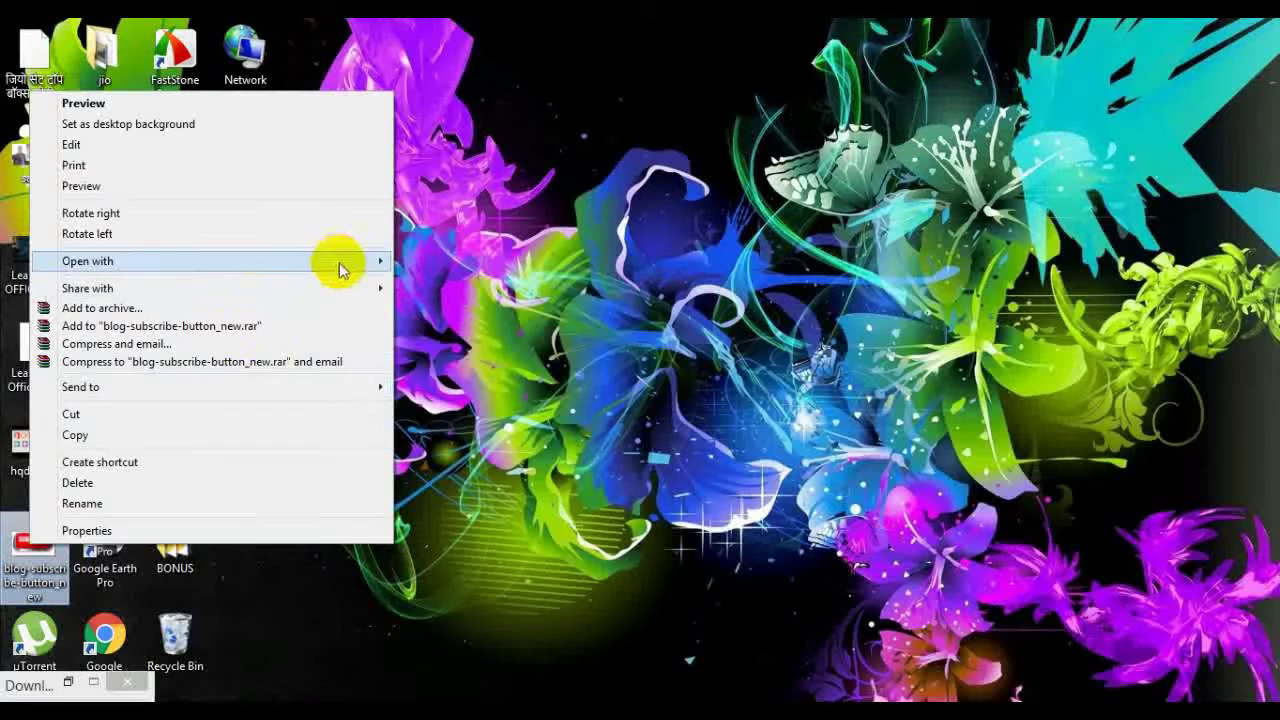
pyautogui.moveTo(343, 262)
pyautogui.click(440, 282)
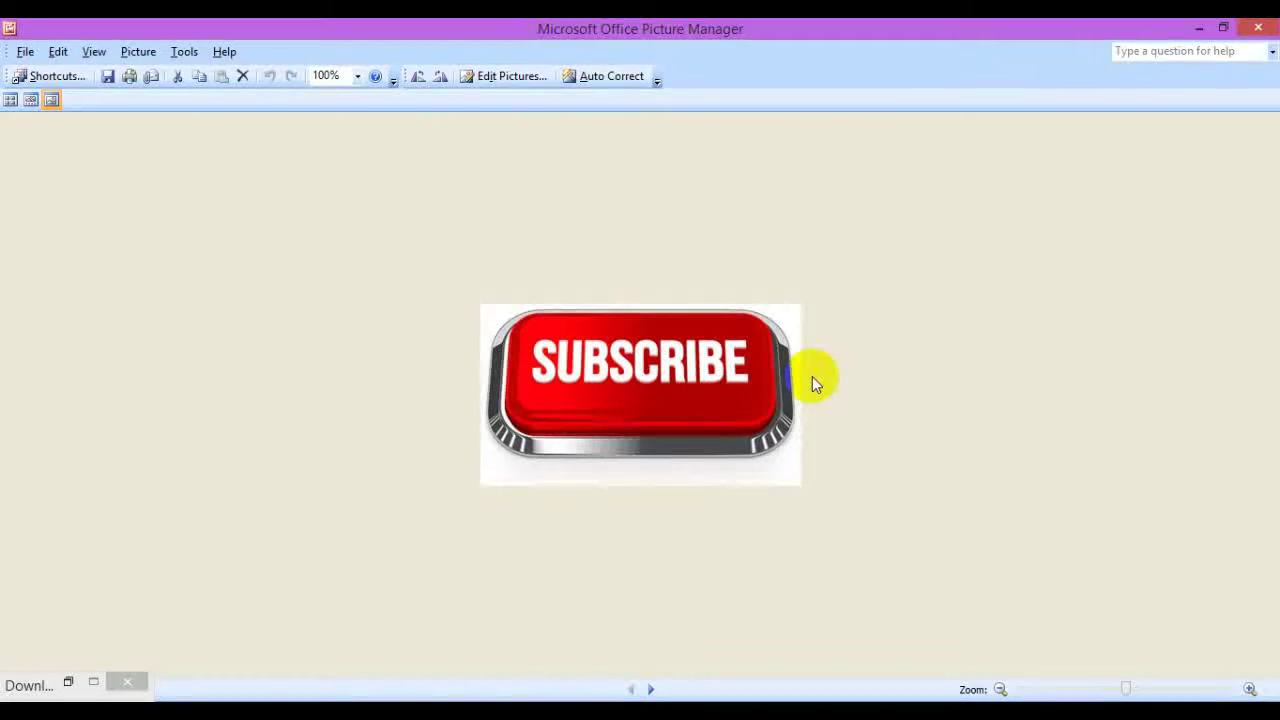